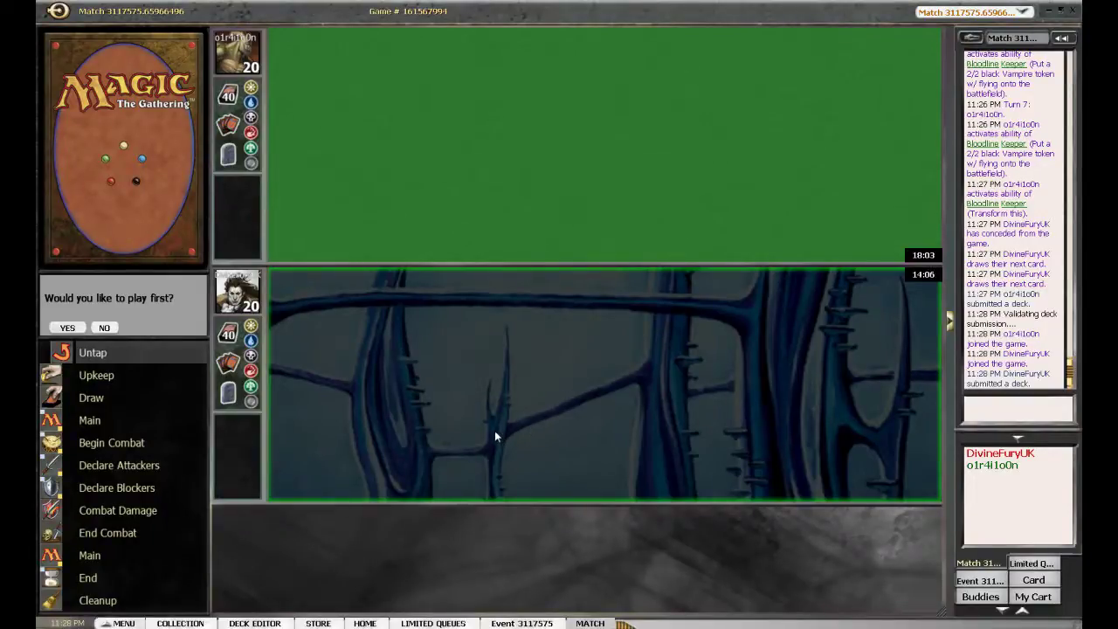
Choose to play first and keep the seven-card opening hand
{"action": "left_click", "coordinate": [67, 327]}
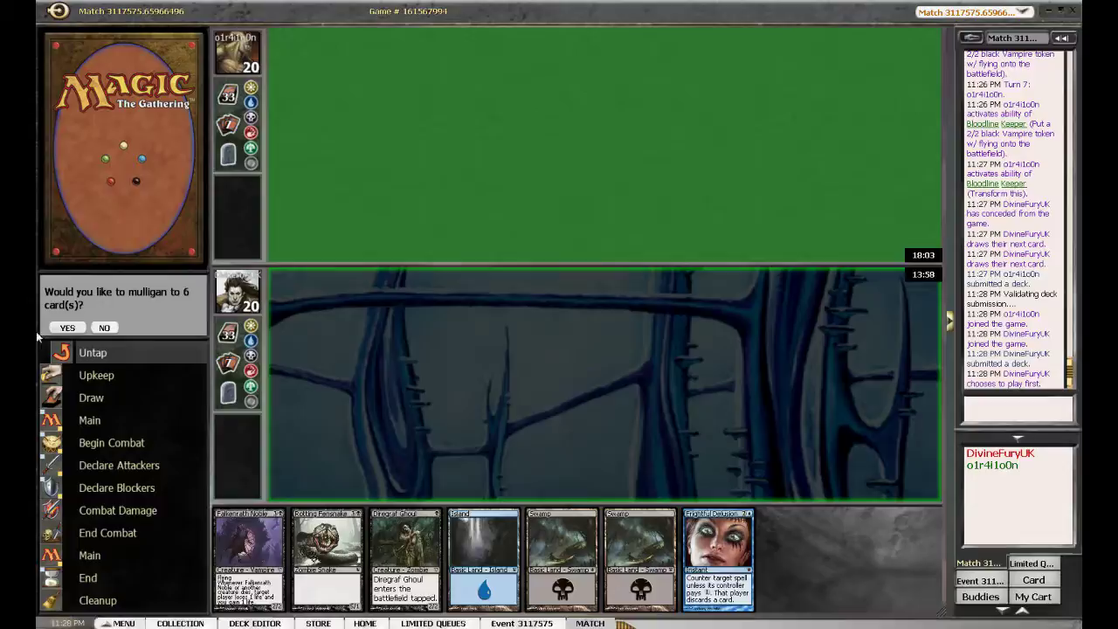
{"action": "left_click", "coordinate": [104, 328]}
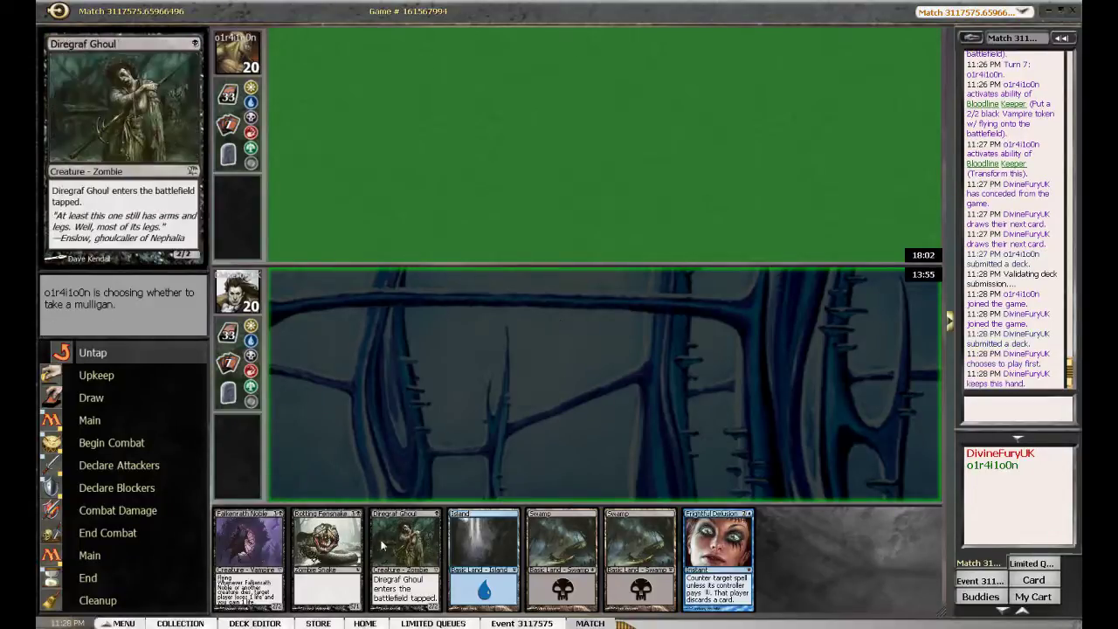
Play a Swamp and cast Diregraf Ghoul, paying with the Swamp
{"action": "left_click_drag", "start_coordinate": [402, 550], "coordinate": [646, 550]}
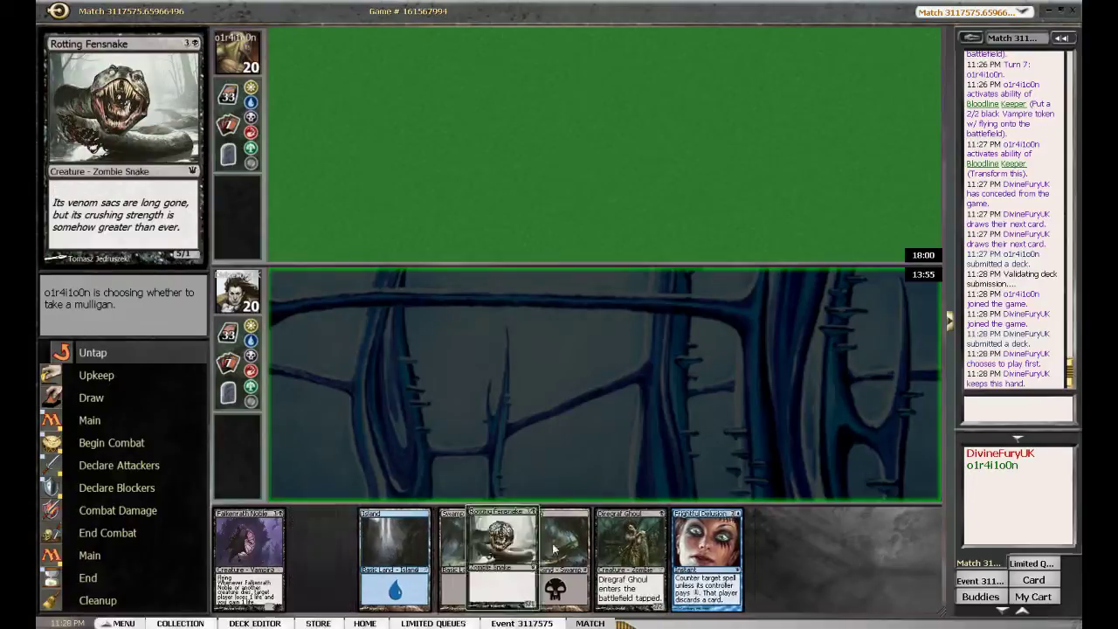
{"action": "mouse_move", "coordinate": [380, 550]}
{"action": "left_mouse_down"}
{"action": "mouse_move", "coordinate": [409, 552]}
{"action": "mouse_move", "coordinate": [249, 550]}
{"action": "left_mouse_up"}
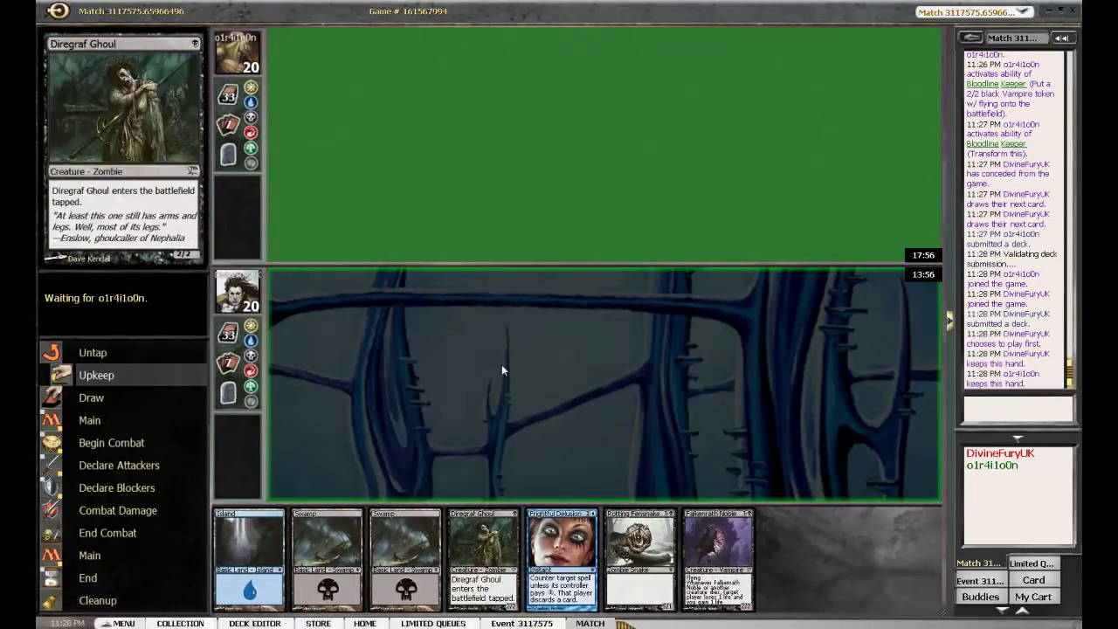
{"action": "left_click_drag", "start_coordinate": [305, 528], "coordinate": [249, 541]}
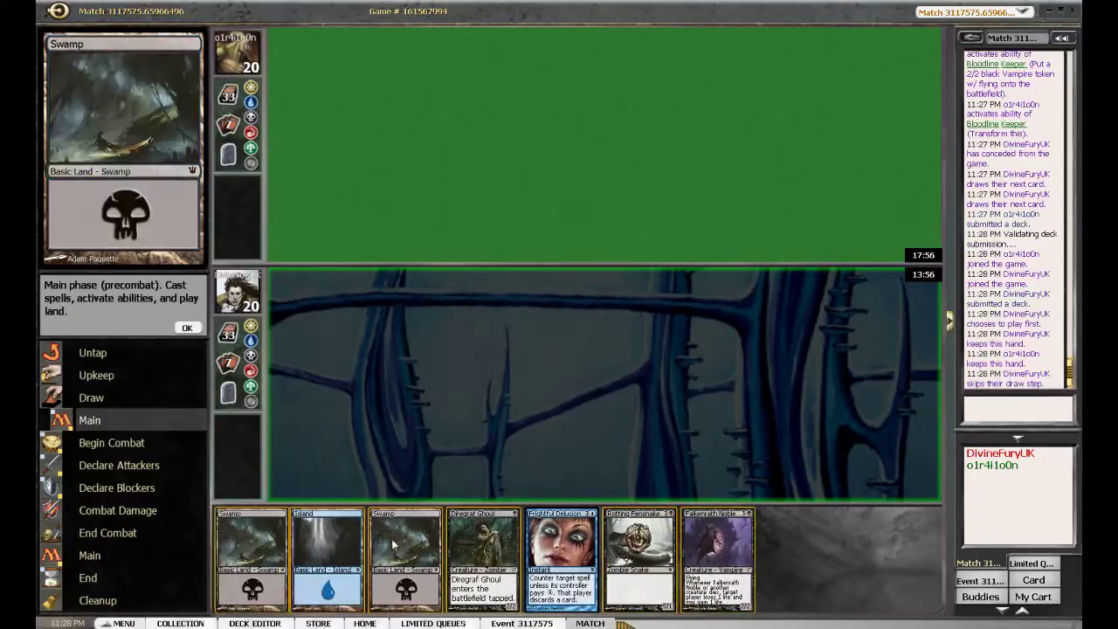
{"action": "double_click", "coordinate": [249, 550]}
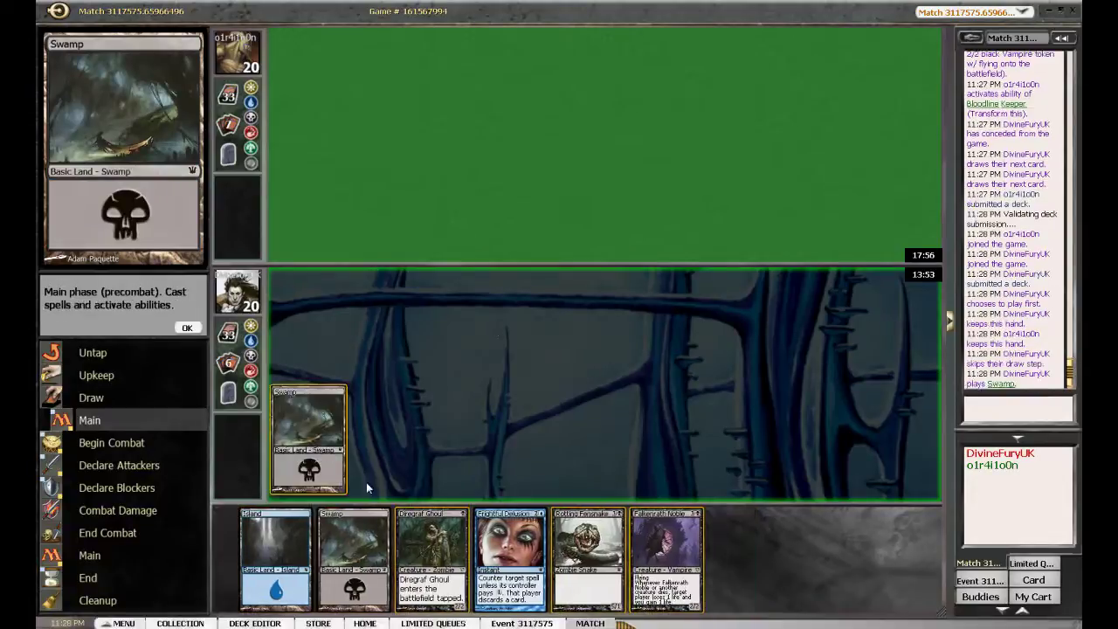
{"action": "double_click", "coordinate": [404, 550]}
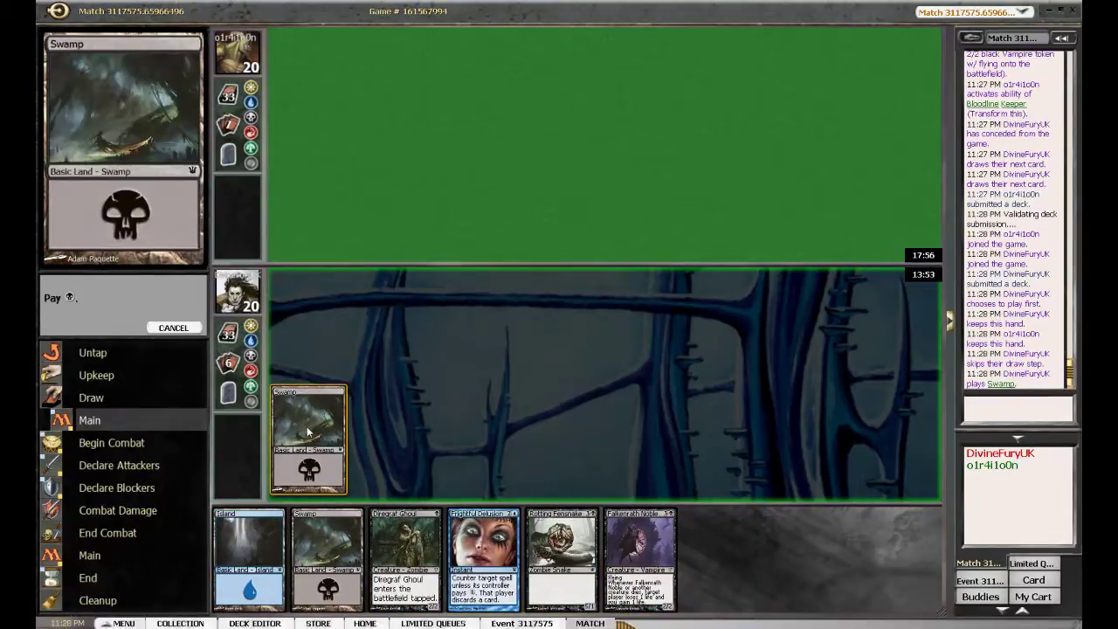
{"action": "left_click", "coordinate": [308, 439]}
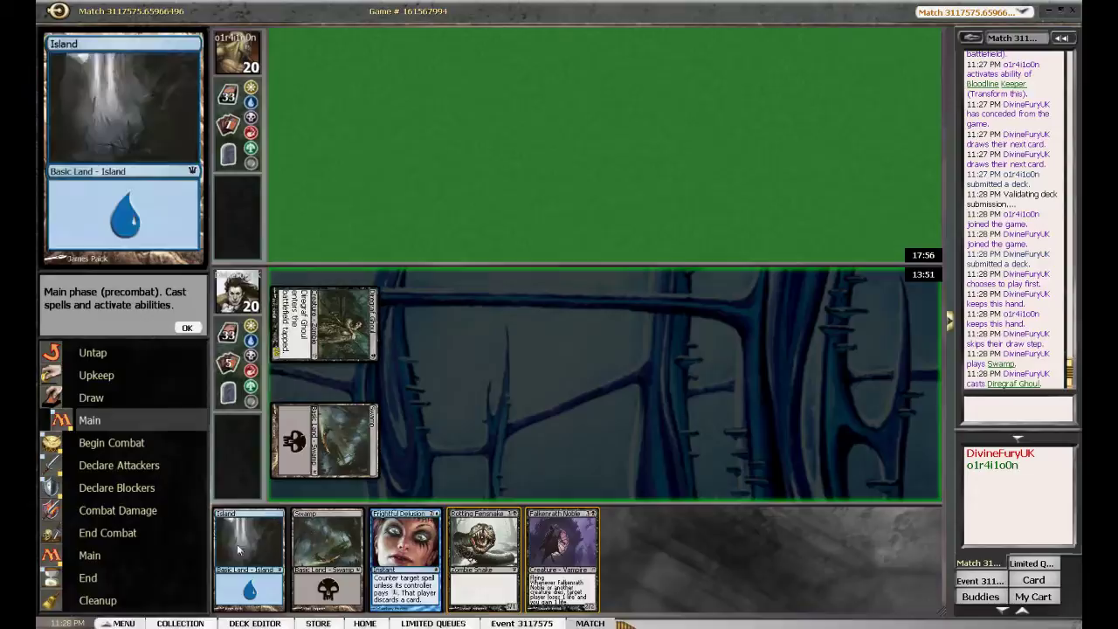
Reorder the hand and pass through the opponent's first turn to its end step
{"action": "left_click_drag", "start_coordinate": [305, 552], "coordinate": [427, 549]}
{"action": "left_click_drag", "start_coordinate": [327, 550], "coordinate": [576, 551]}
{"action": "left_click_drag", "start_coordinate": [249, 550], "coordinate": [393, 548]}
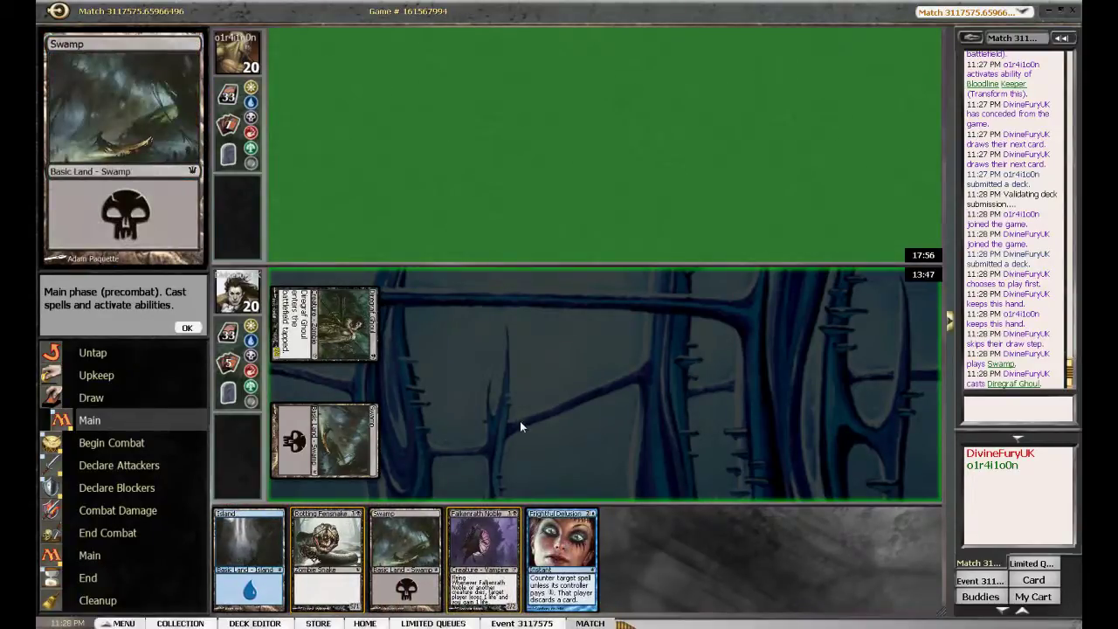
{"action": "key", "text": "F2"}
{"action": "key", "text": "F2"}
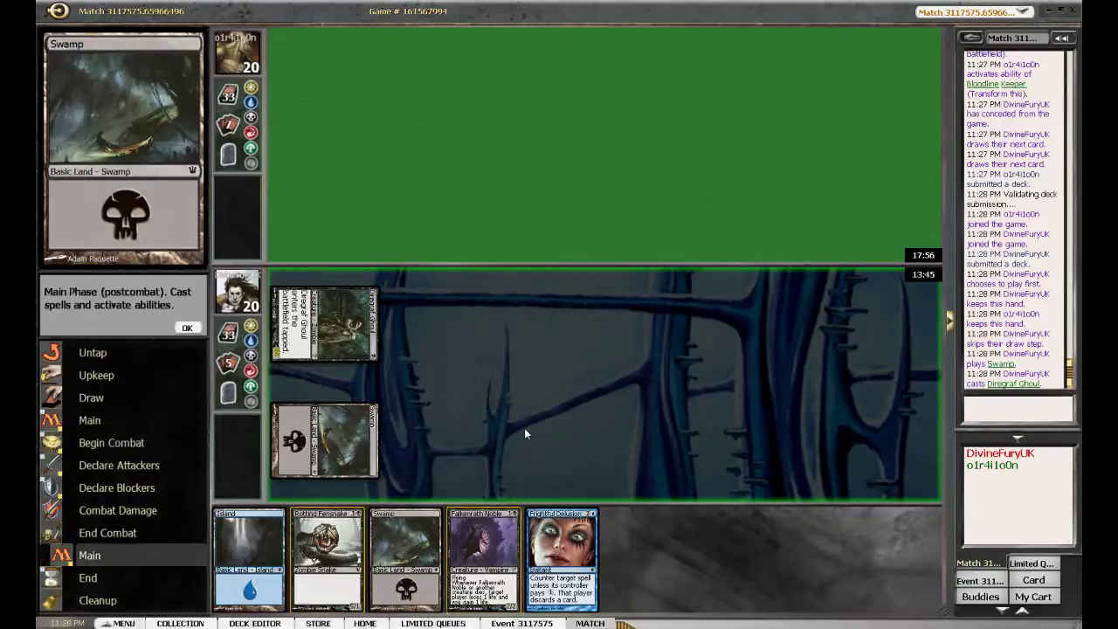
{"action": "key", "text": "F2"}
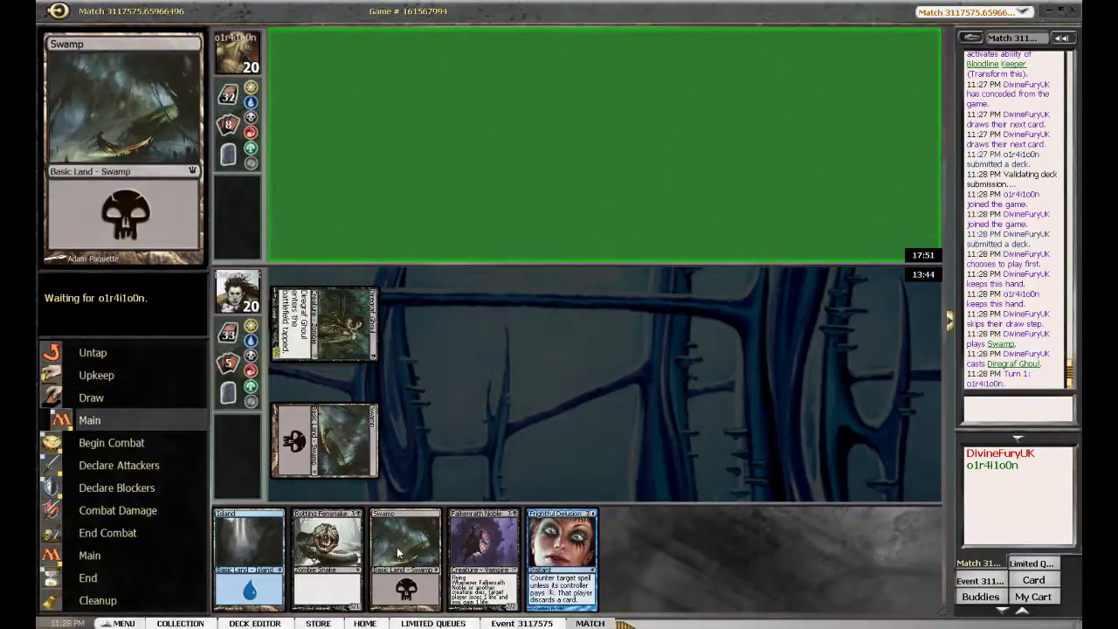
{"action": "mouse_move", "coordinate": [483, 559]}
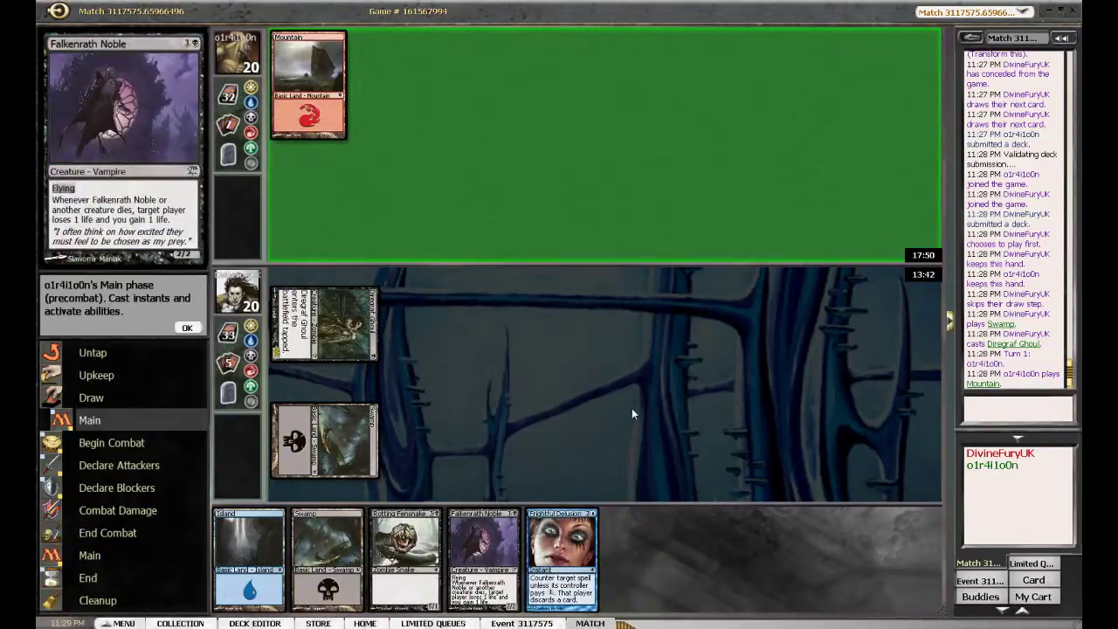
{"action": "key", "text": "F2"}
{"action": "key", "text": "F2"}
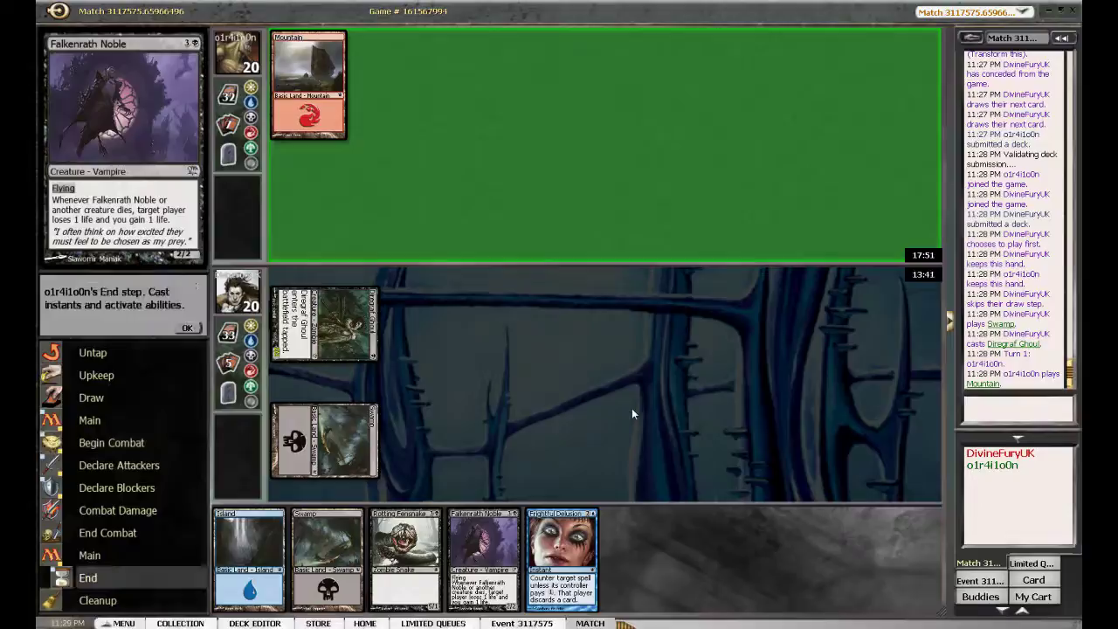
{"action": "key", "text": "F2"}
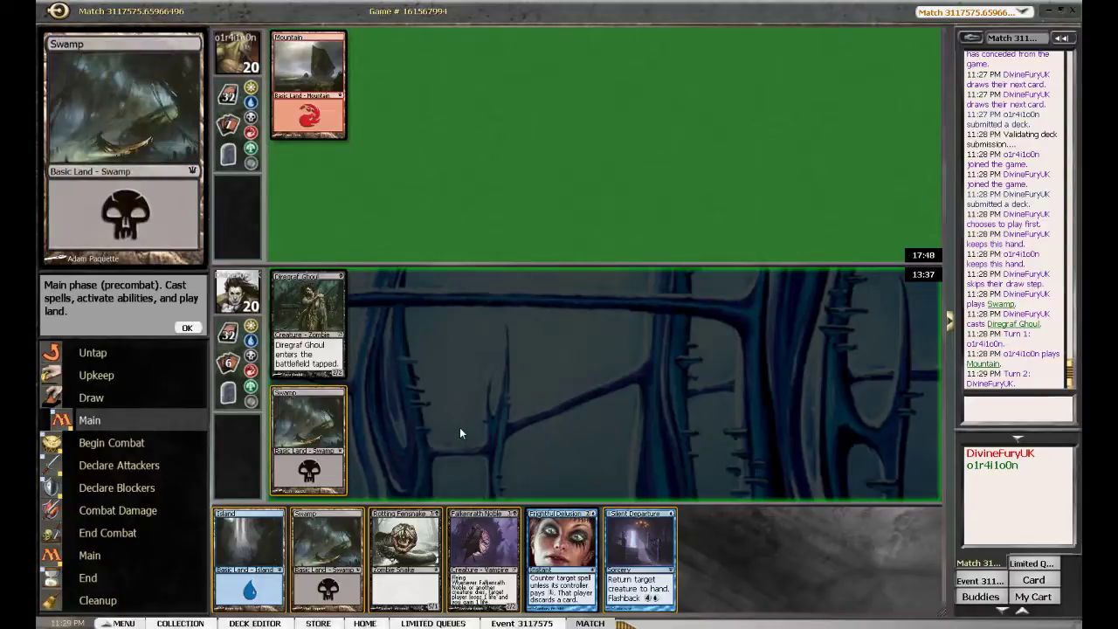
Attack with Diregraf Ghoul for 2, dropping the opponent to 18 life
{"action": "key", "text": "F2"}
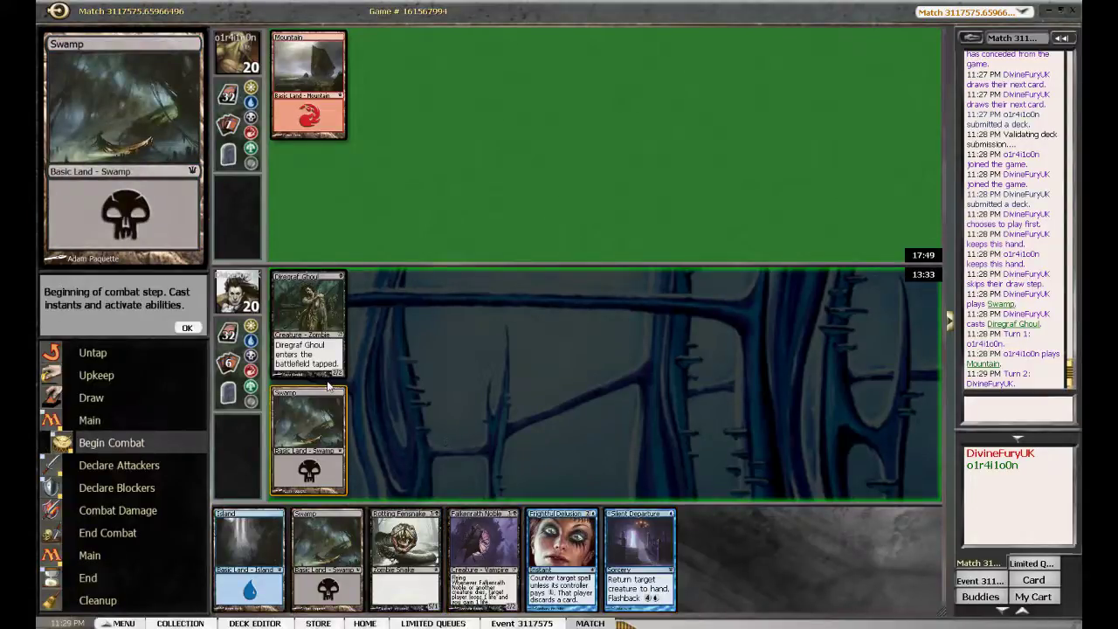
{"action": "key", "text": "F2"}
{"action": "left_click", "coordinate": [308, 323]}
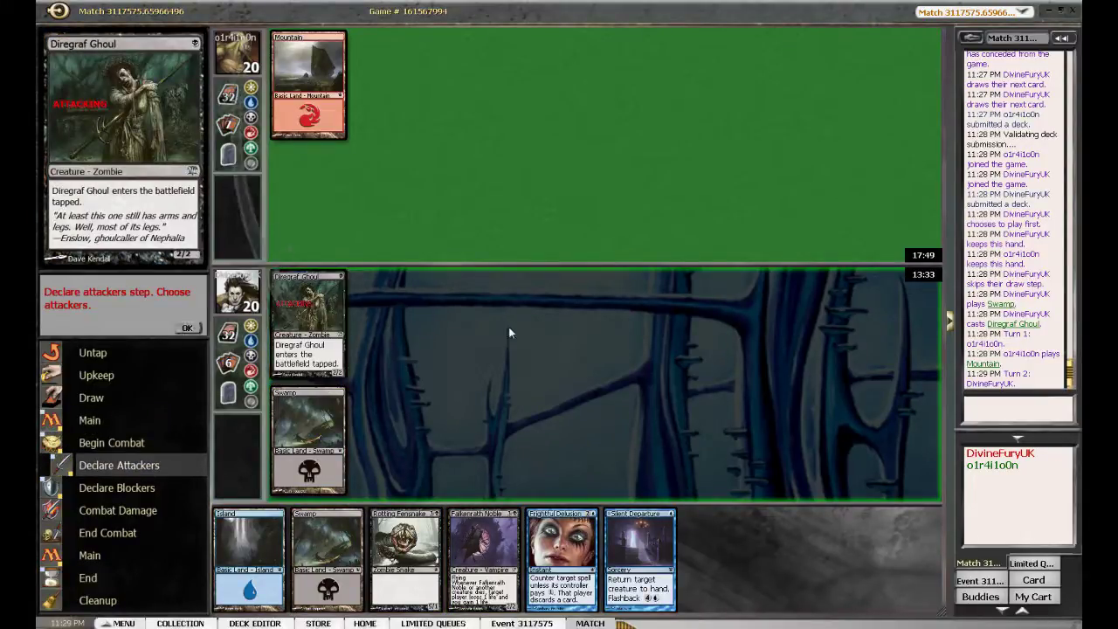
{"action": "key", "text": "F2"}
{"action": "key", "text": "F2"}
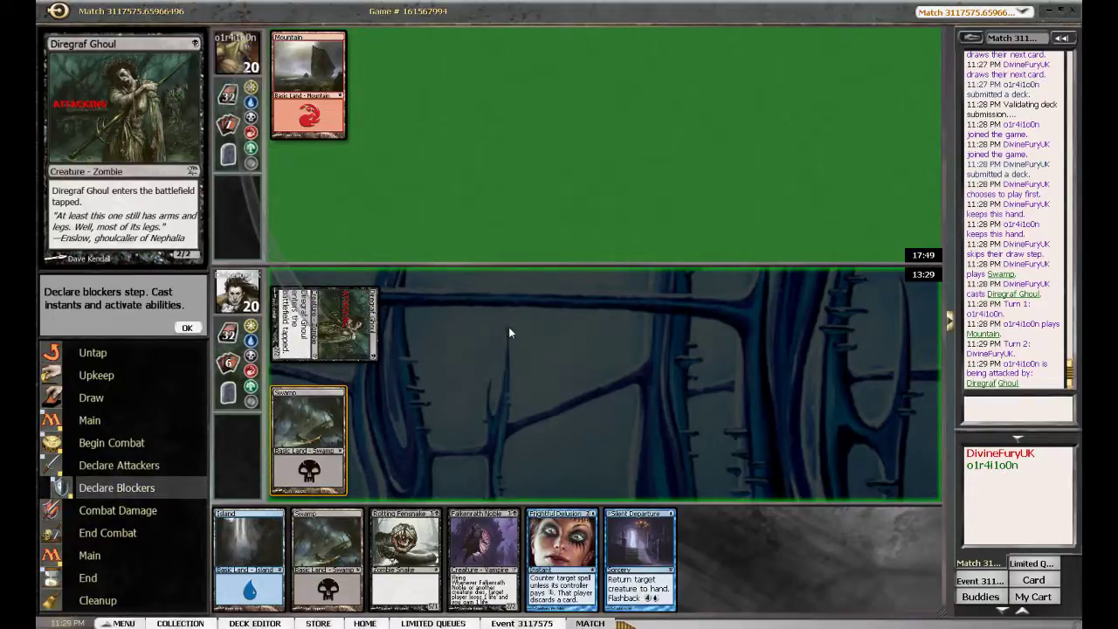
{"action": "key", "text": "F2"}
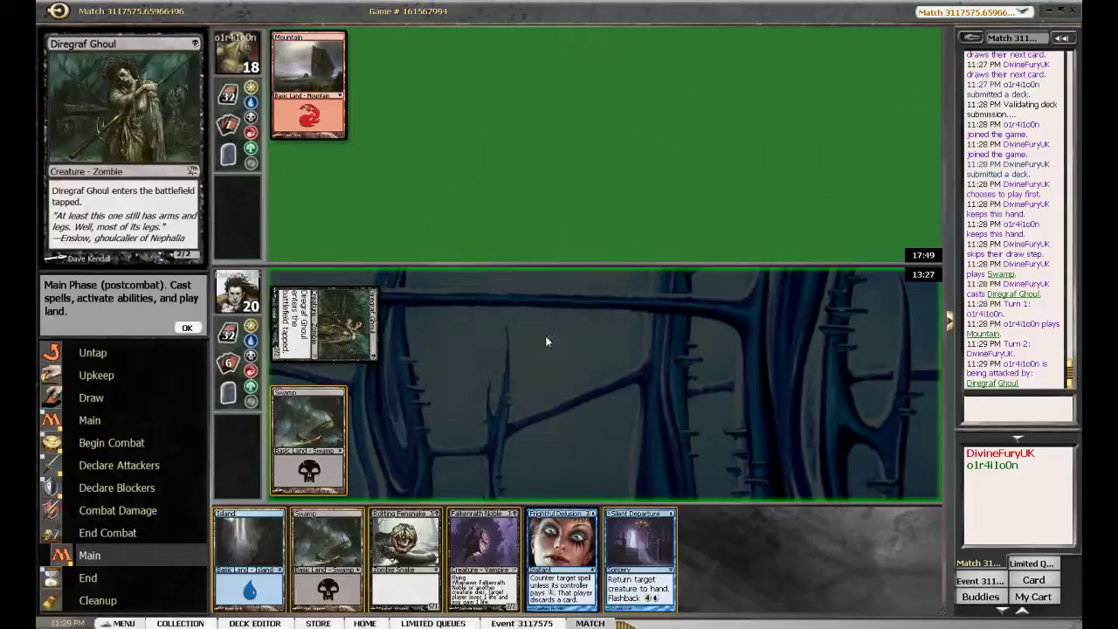
Play an Island and pass through the opponent's turn to reach turn 3
{"action": "double_click", "coordinate": [243, 564]}
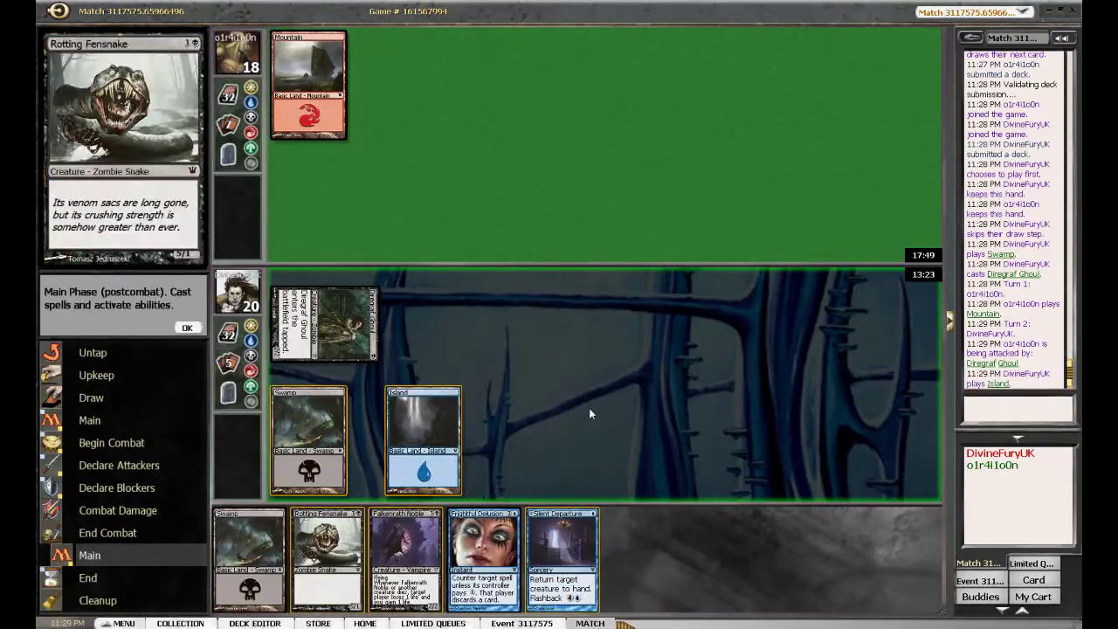
{"action": "key", "text": "F2"}
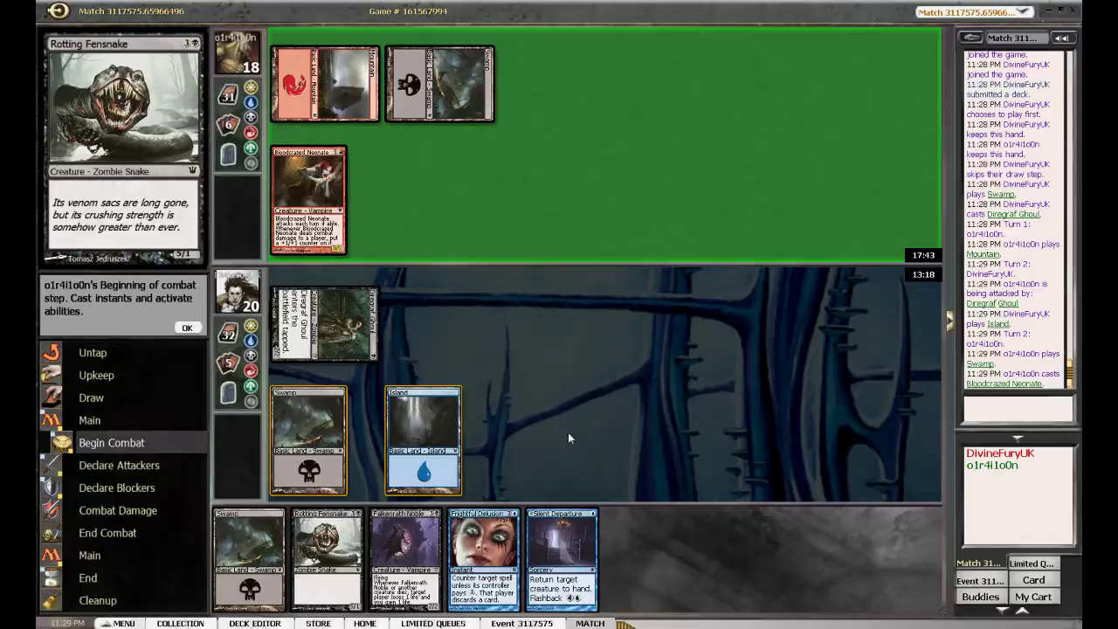
{"action": "key", "text": "F2"}
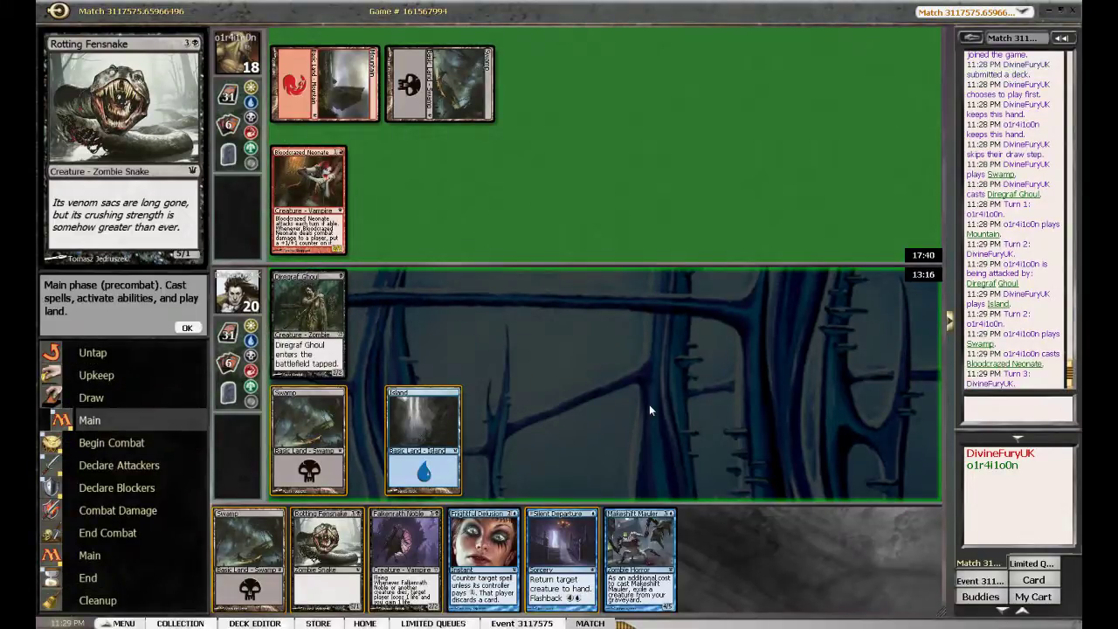
Play a second Swamp and move Silent Departure and Frightful Delusion to the front
{"action": "double_click", "coordinate": [236, 554]}
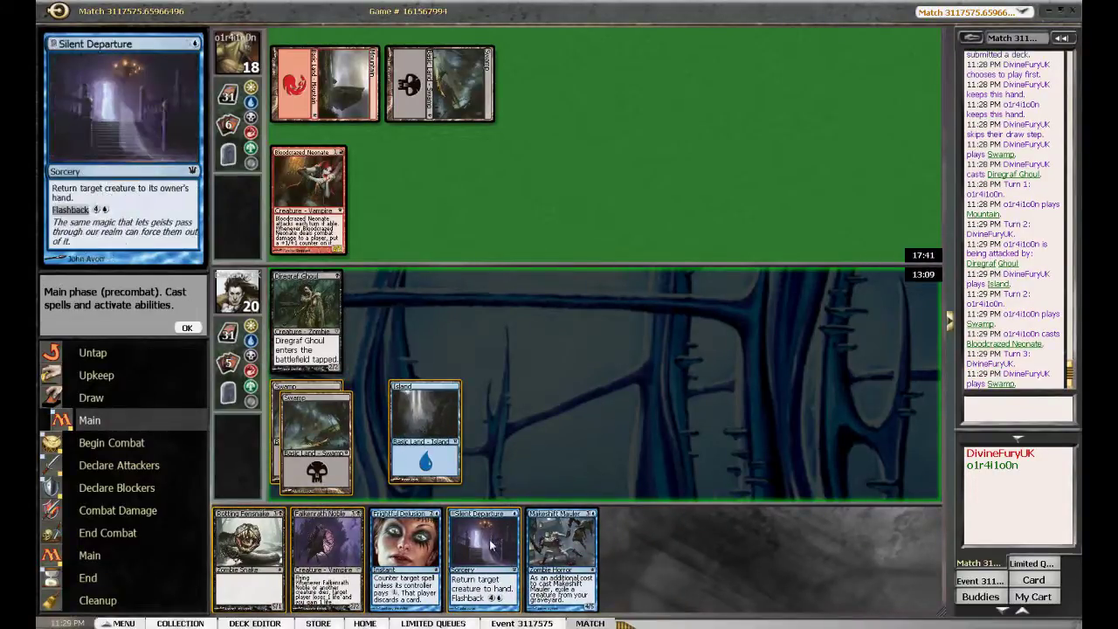
{"action": "left_click_drag", "start_coordinate": [483, 546], "coordinate": [249, 550]}
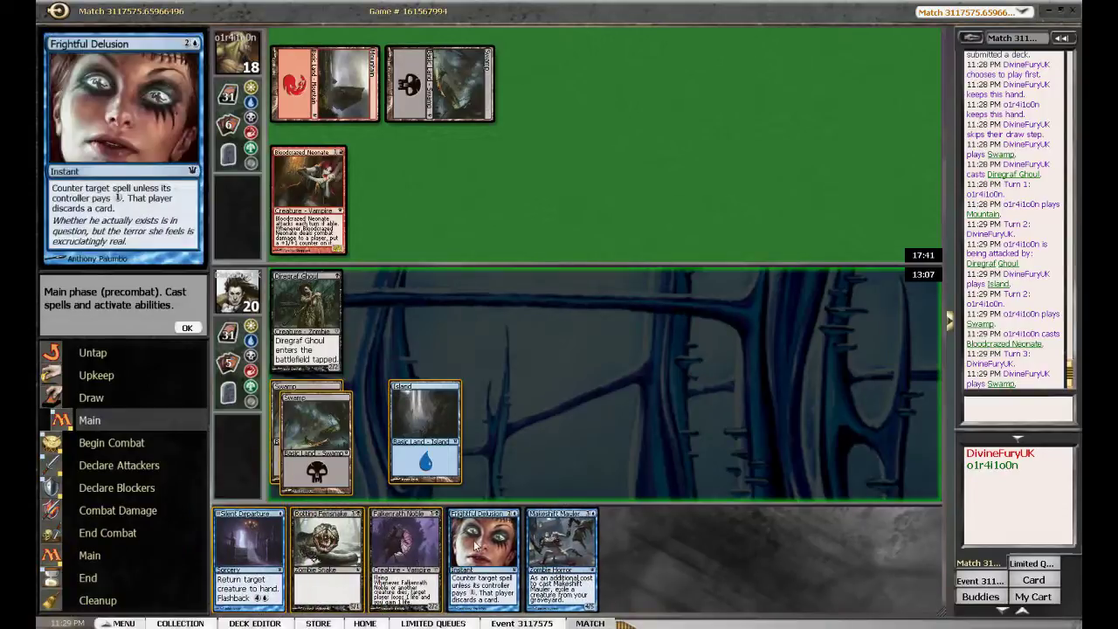
{"action": "left_click_drag", "start_coordinate": [483, 546], "coordinate": [325, 550]}
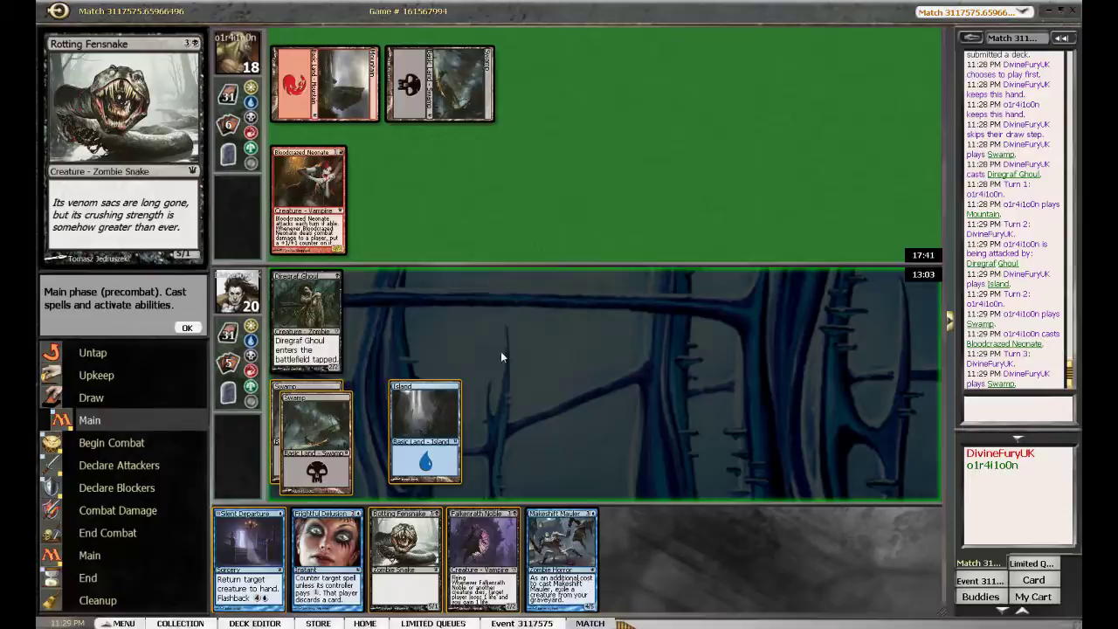
Attack unblocked with Diregraf Ghoul, taking the opponent to 16, and end the turn
{"action": "key", "text": "F2"}
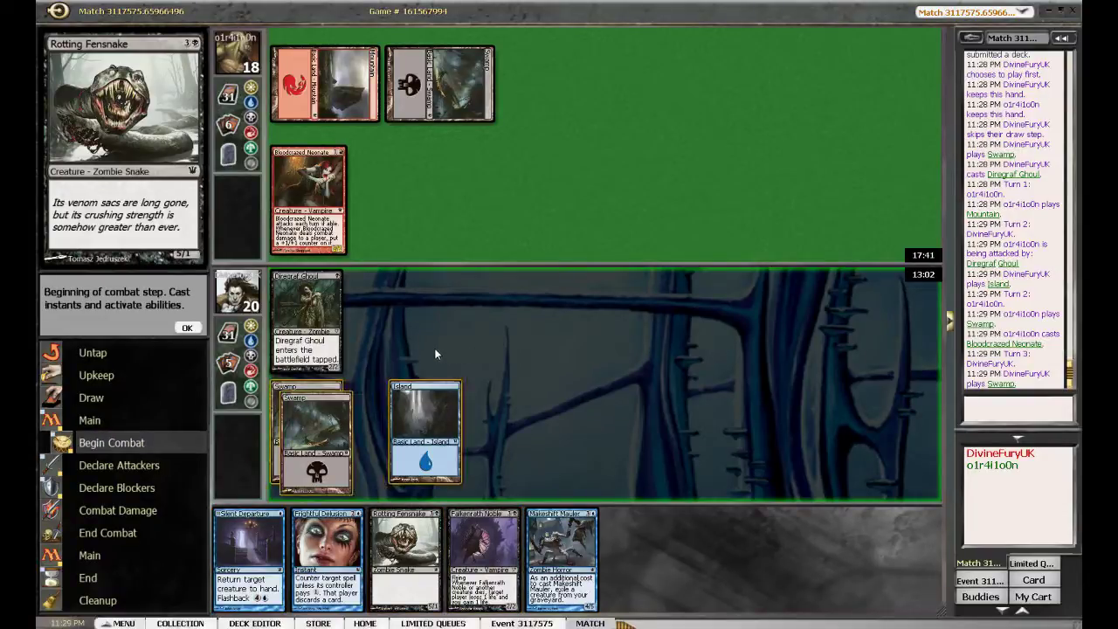
{"action": "key", "text": "F2"}
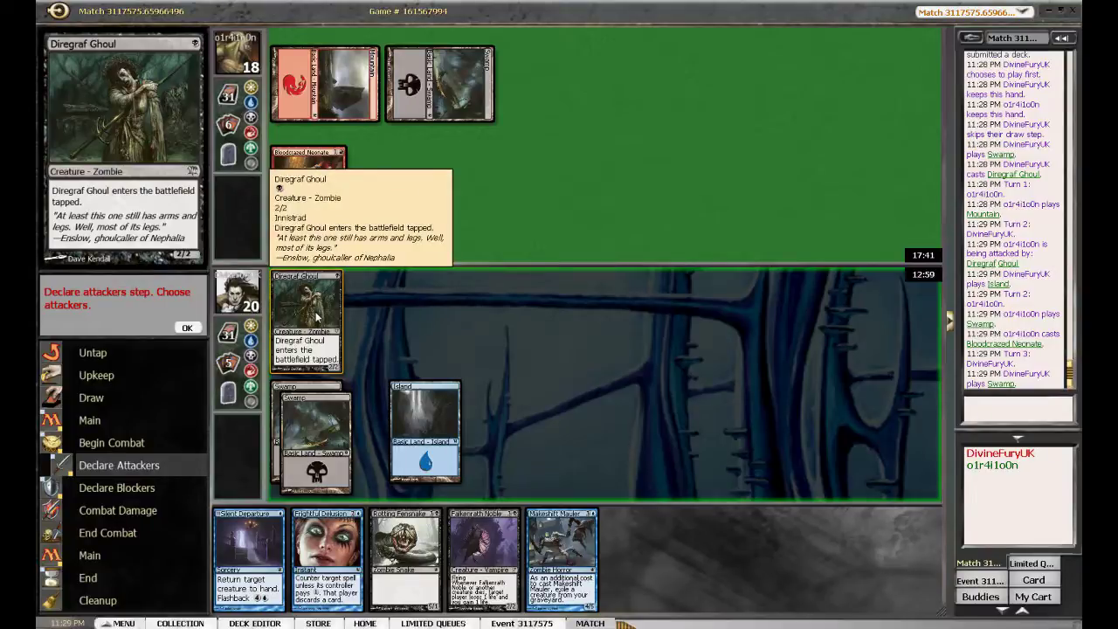
{"action": "left_click", "coordinate": [316, 316]}
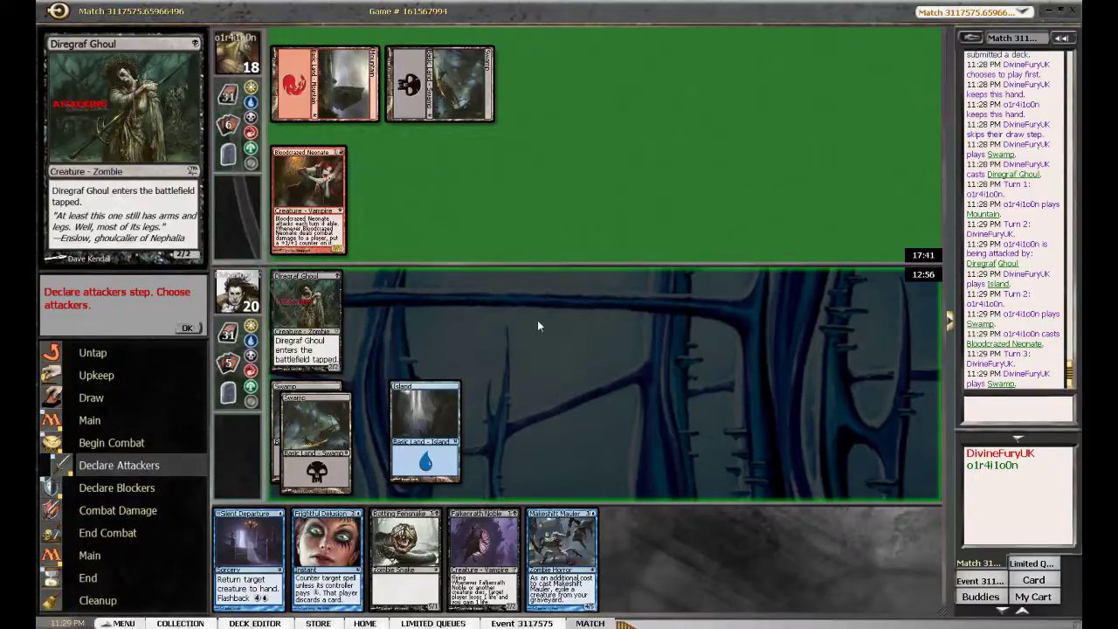
{"action": "key", "text": "Return"}
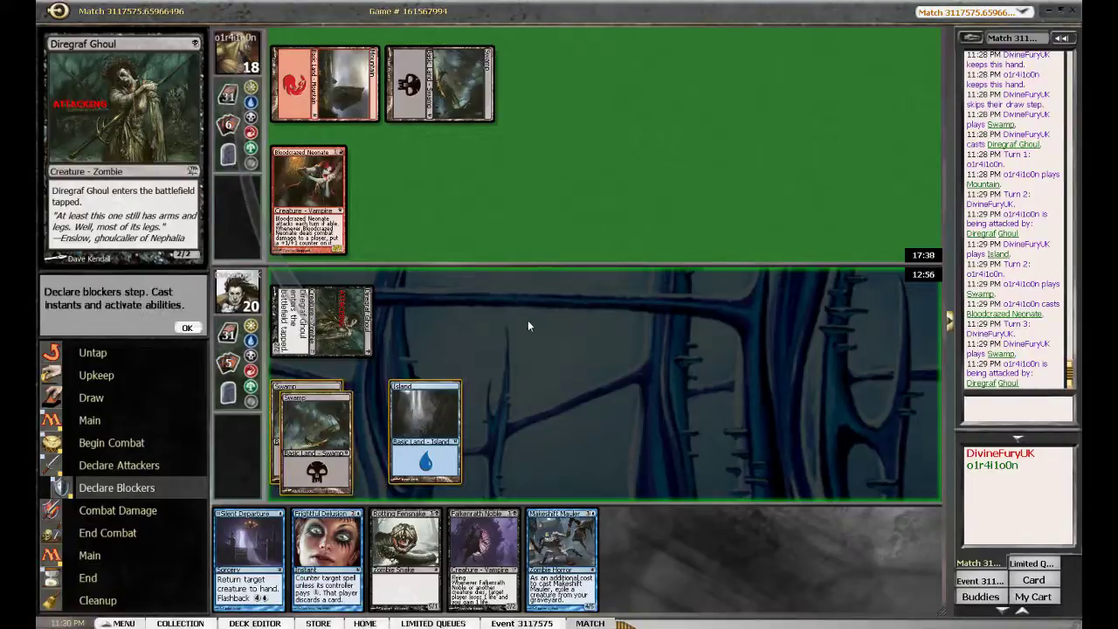
{"action": "key", "text": "Return"}
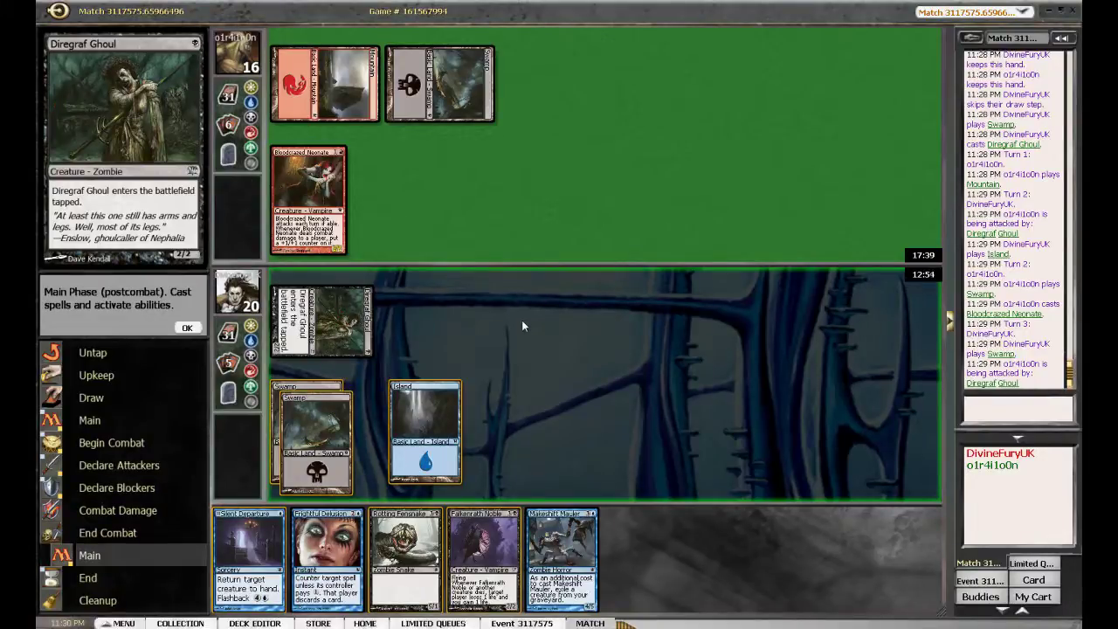
{"action": "key", "text": "Return"}
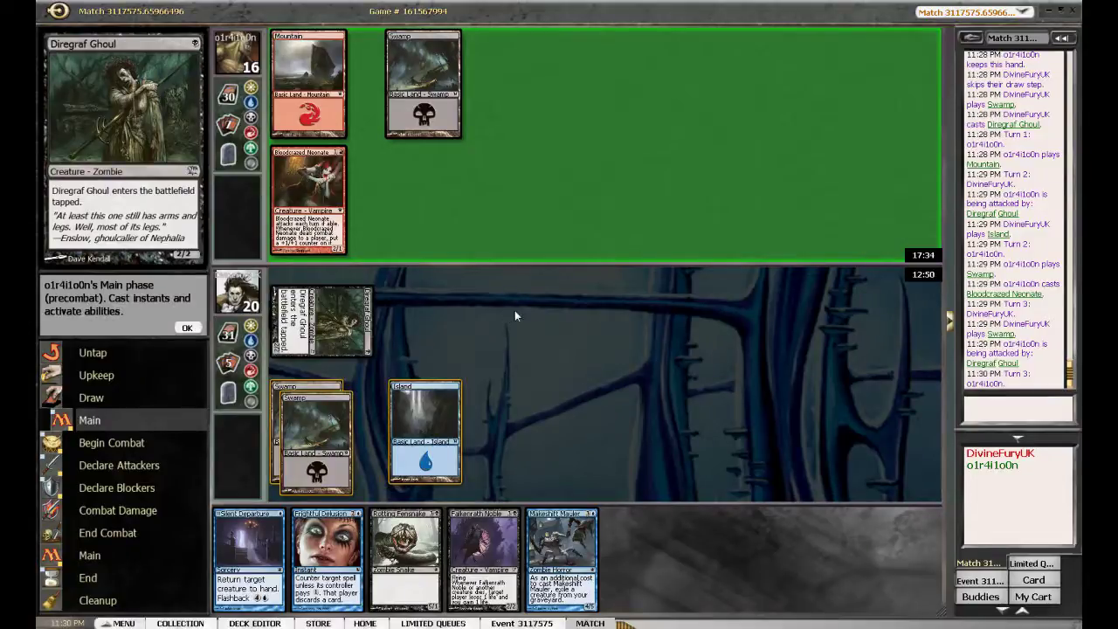
Take Bloodcrazed Neonate's attack unblocked, going to 18, and let Disciple of Griselbrand resolve
{"action": "key", "text": "F2"}
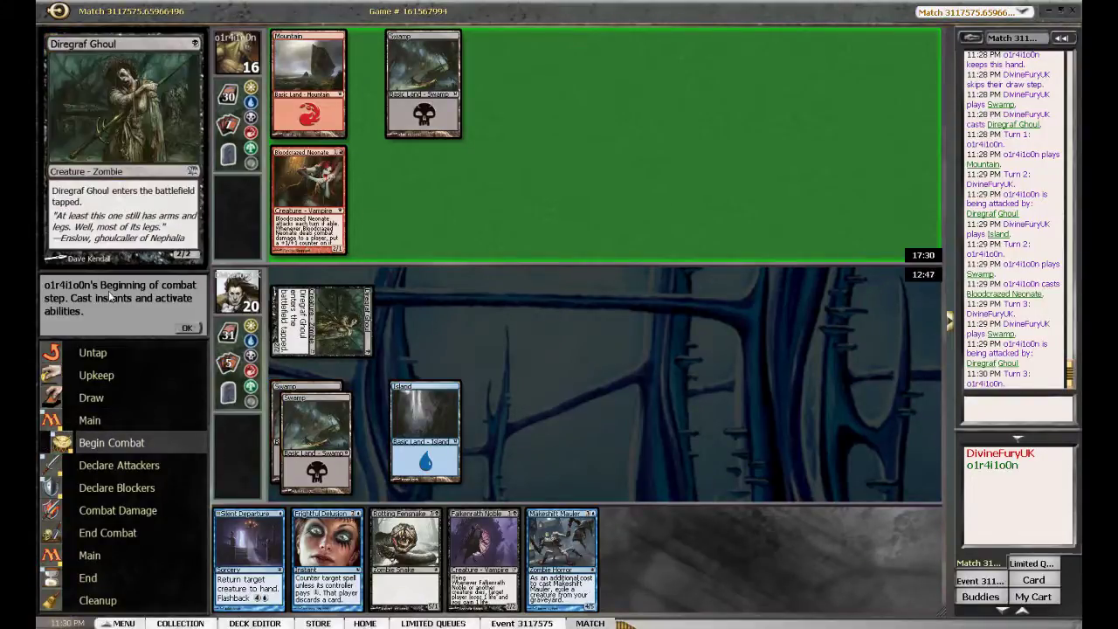
{"action": "key", "text": "F2"}
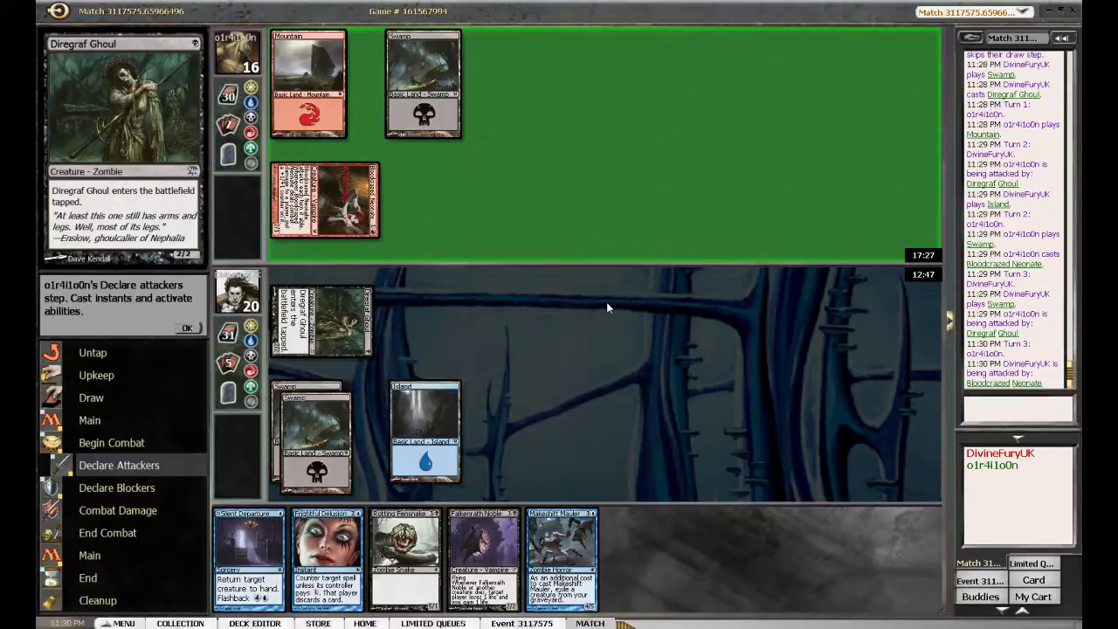
{"action": "key", "text": "F2"}
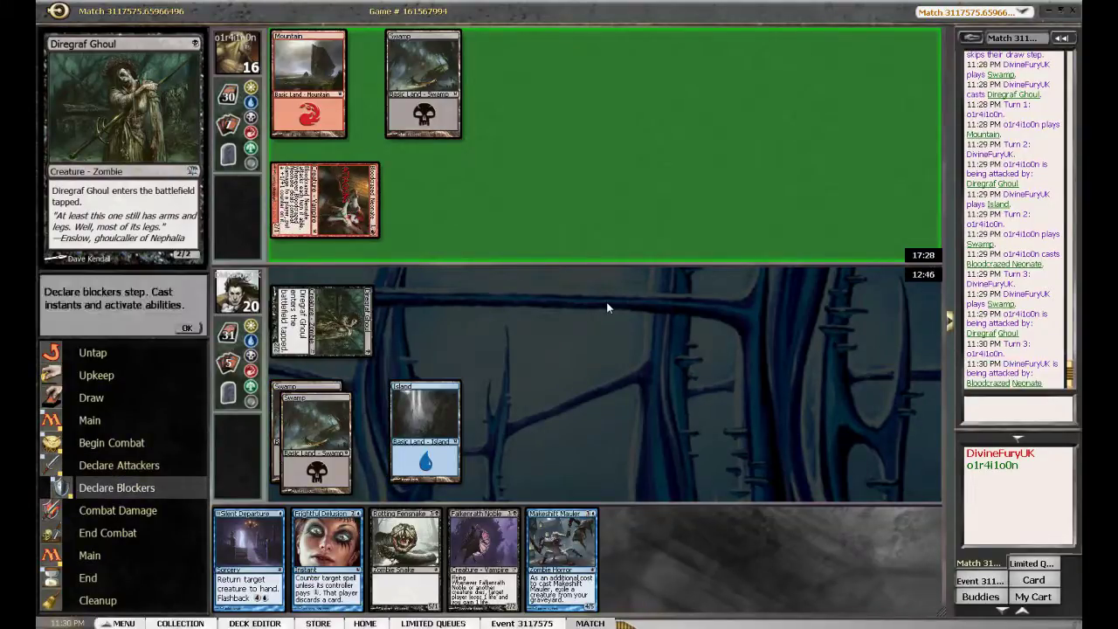
{"action": "key", "text": "F2"}
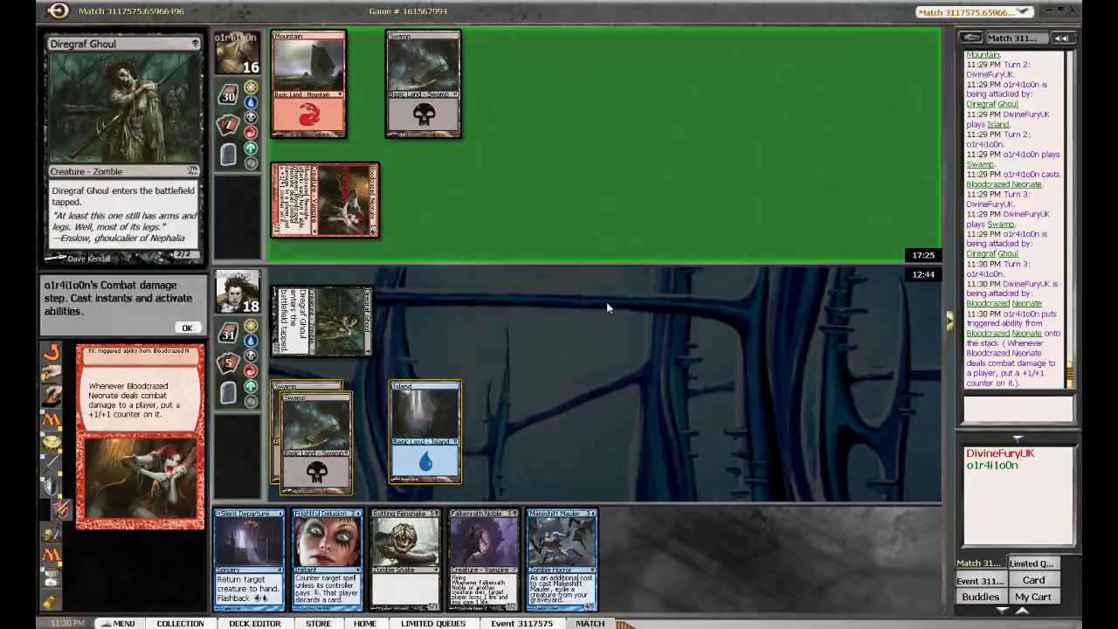
{"action": "key", "text": "F2"}
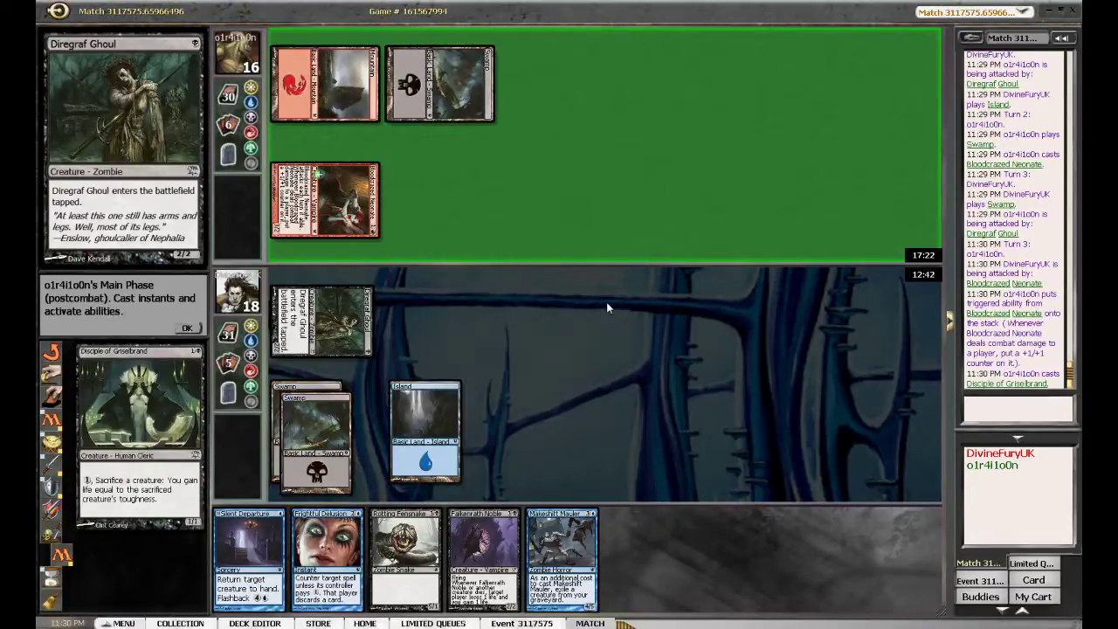
{"action": "key", "text": "F2"}
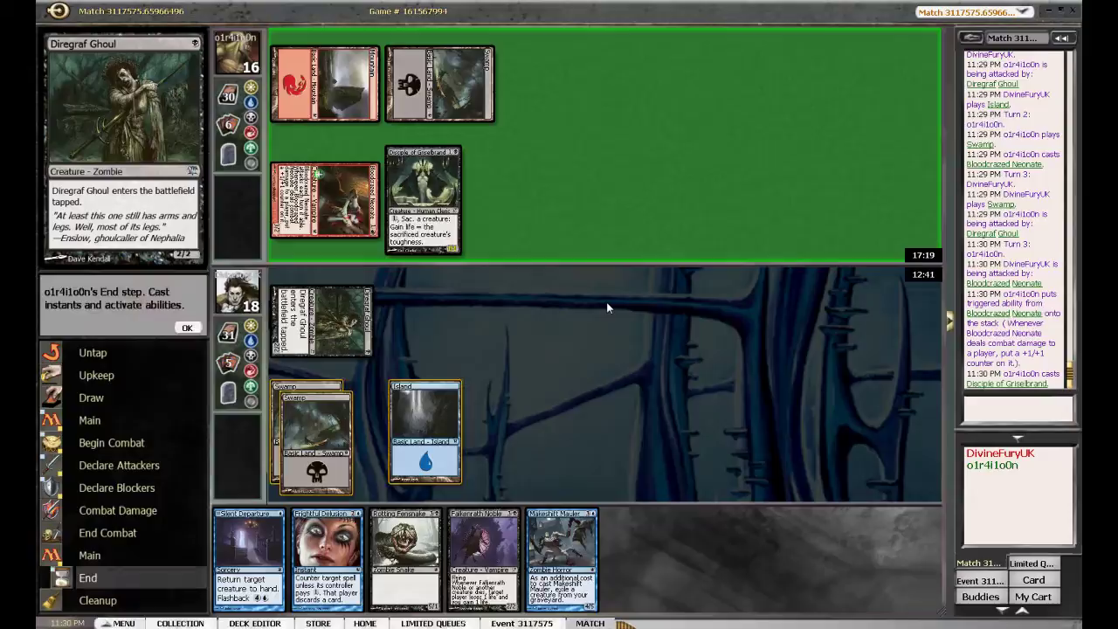
{"action": "key", "text": "F2"}
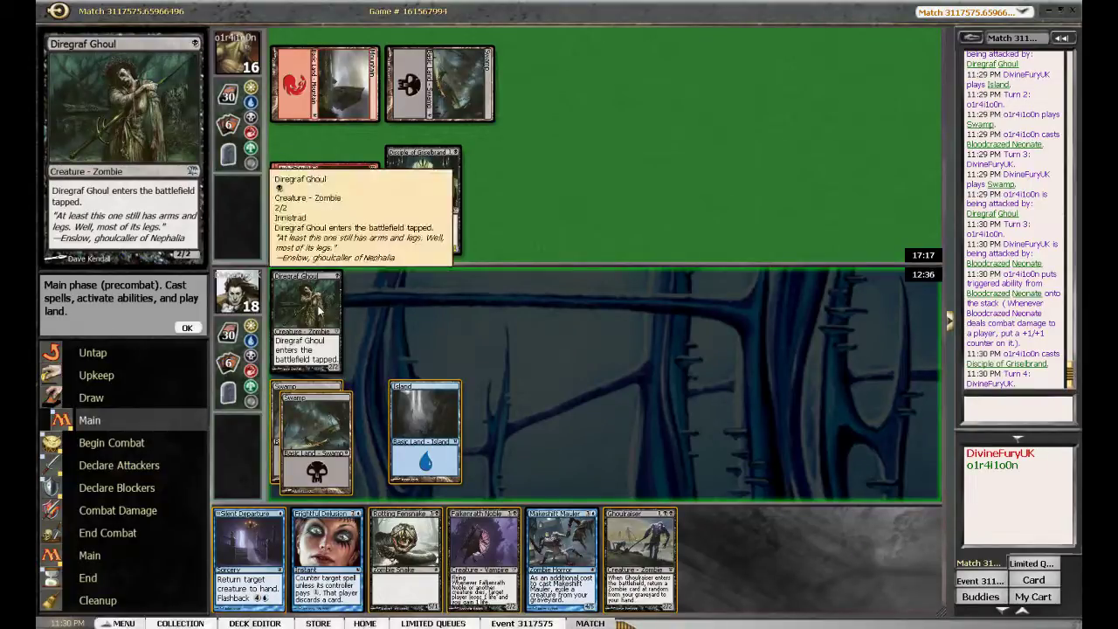
On turn 4, inspect Ghoulraiser, skip attacking, and end the turn
{"action": "key", "text": "F2"}
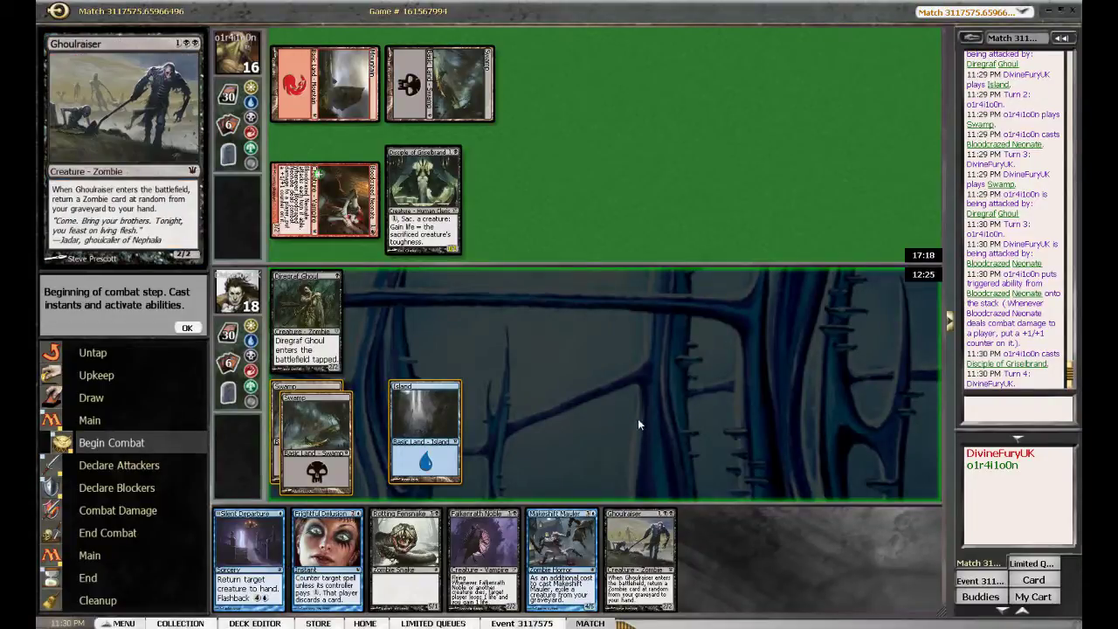
{"action": "left_click", "coordinate": [651, 550]}
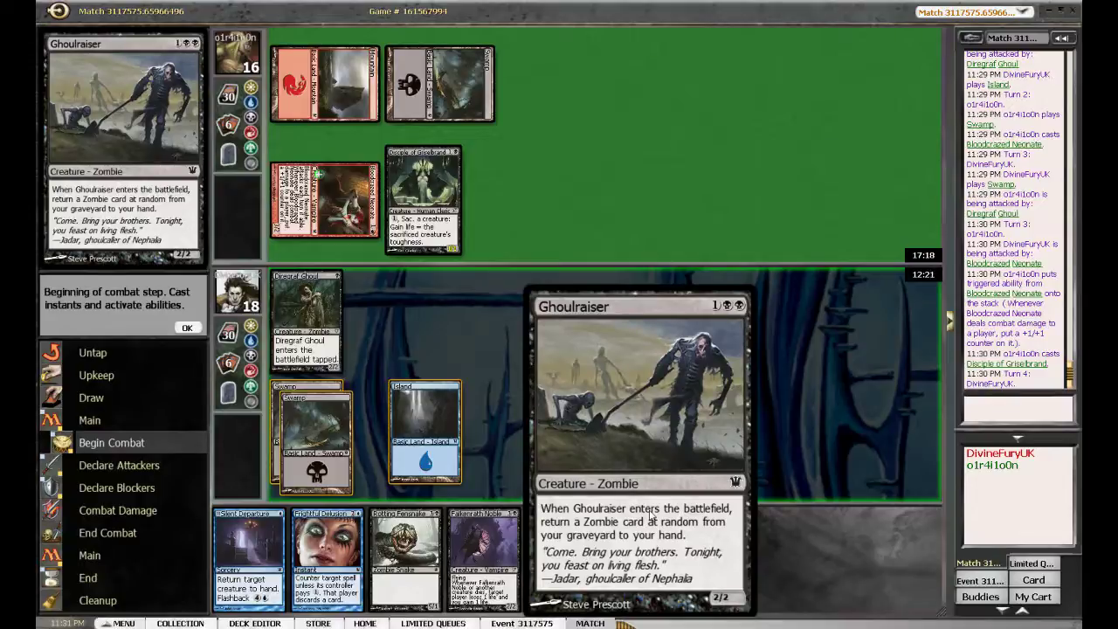
{"action": "left_click", "coordinate": [651, 515]}
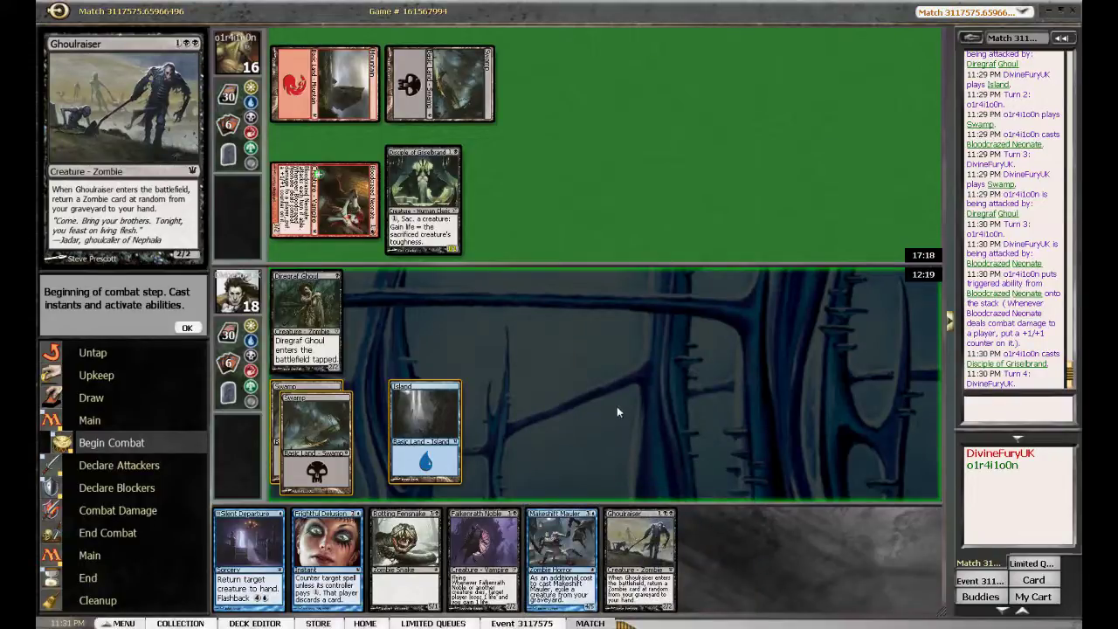
{"action": "key", "text": "F2"}
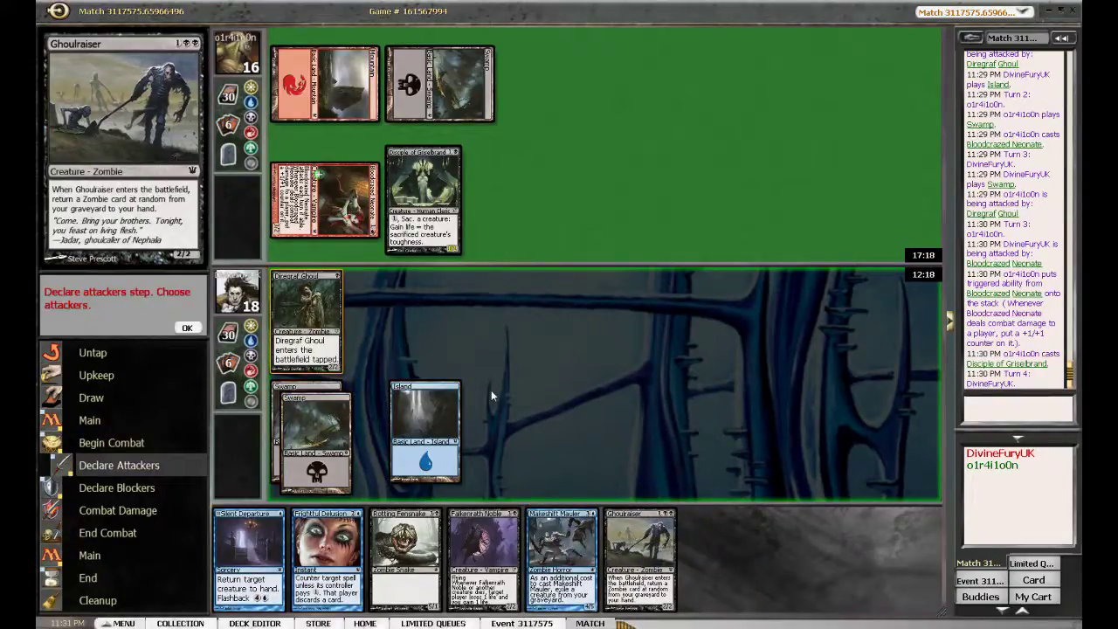
{"action": "key", "text": "F2"}
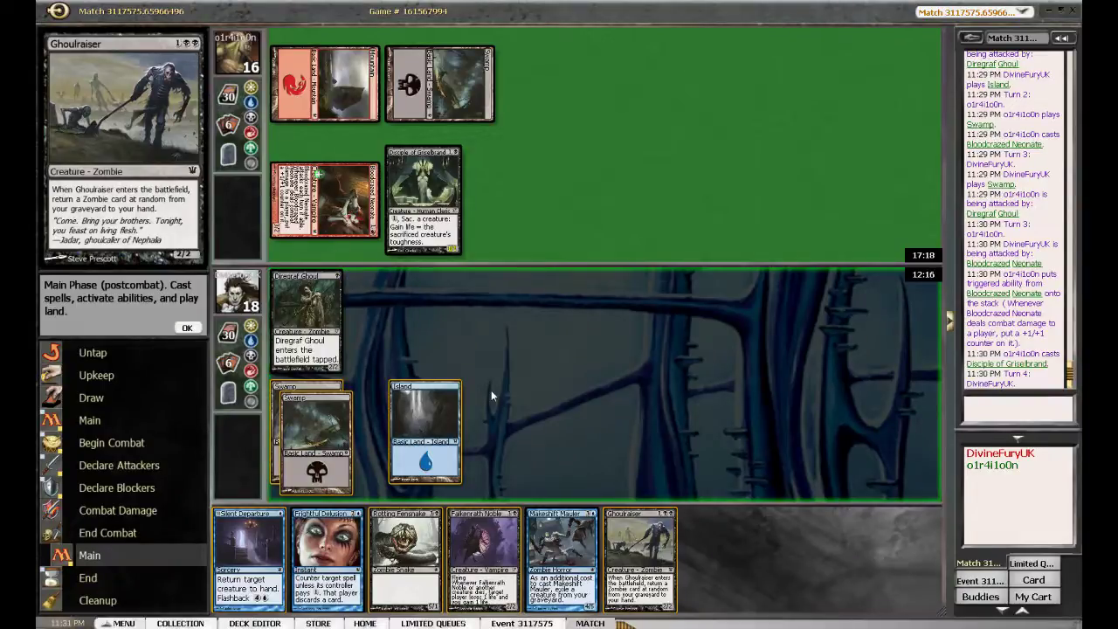
{"action": "key", "text": "F2"}
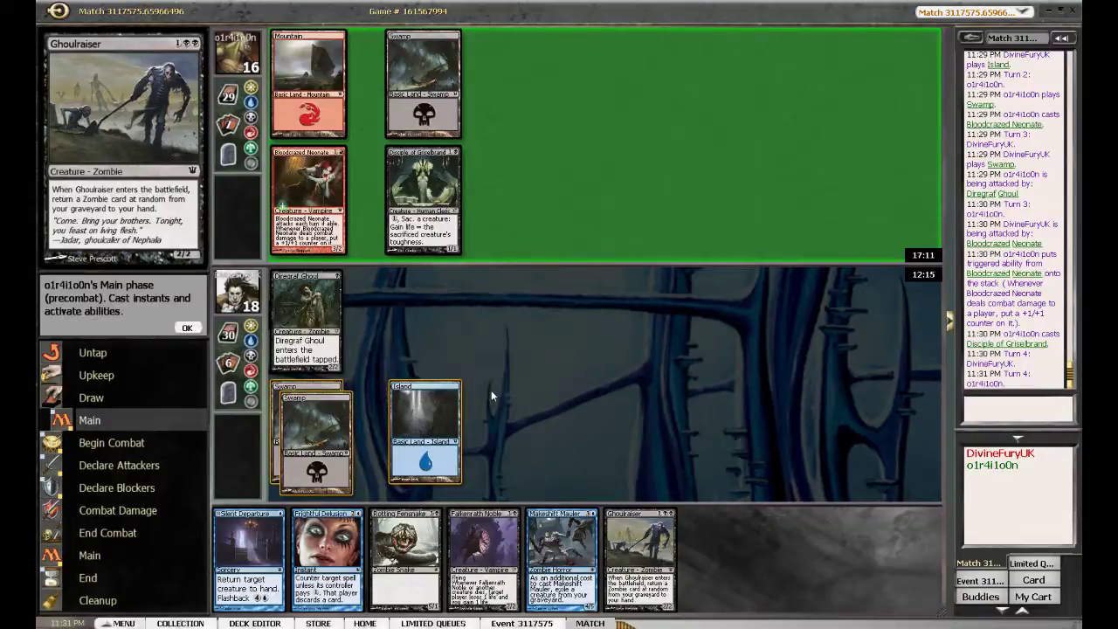
Block the attacking Bloodcrazed Neonate with Diregraf Ghoul
{"action": "key", "text": "F2"}
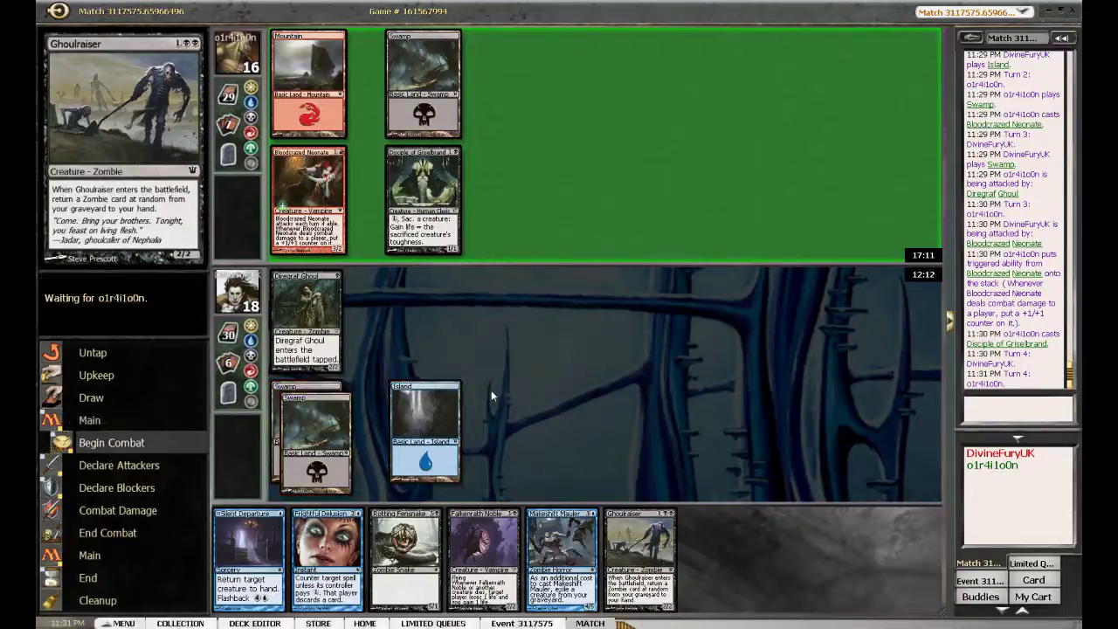
{"action": "key", "text": "F2"}
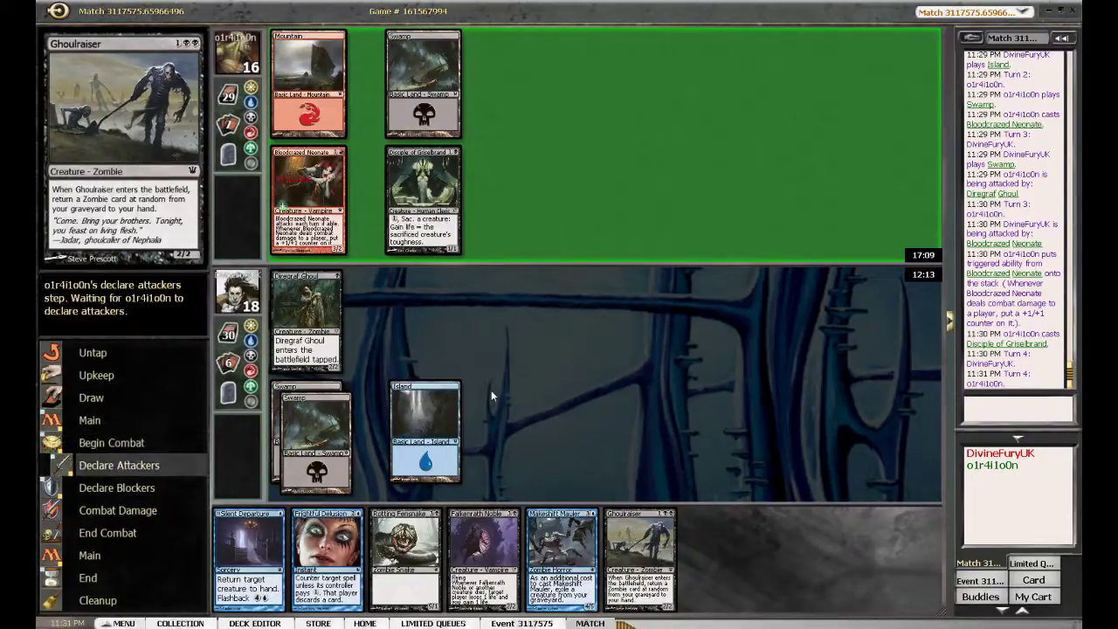
{"action": "key", "text": "F2"}
{"action": "left_click", "coordinate": [323, 310]}
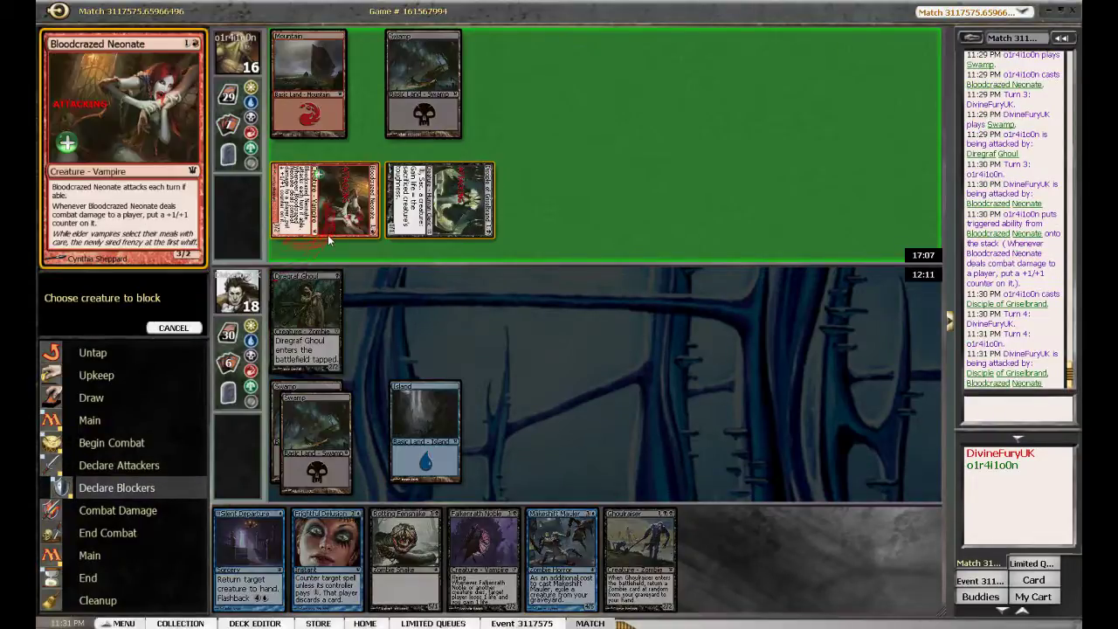
{"action": "left_click", "coordinate": [325, 203]}
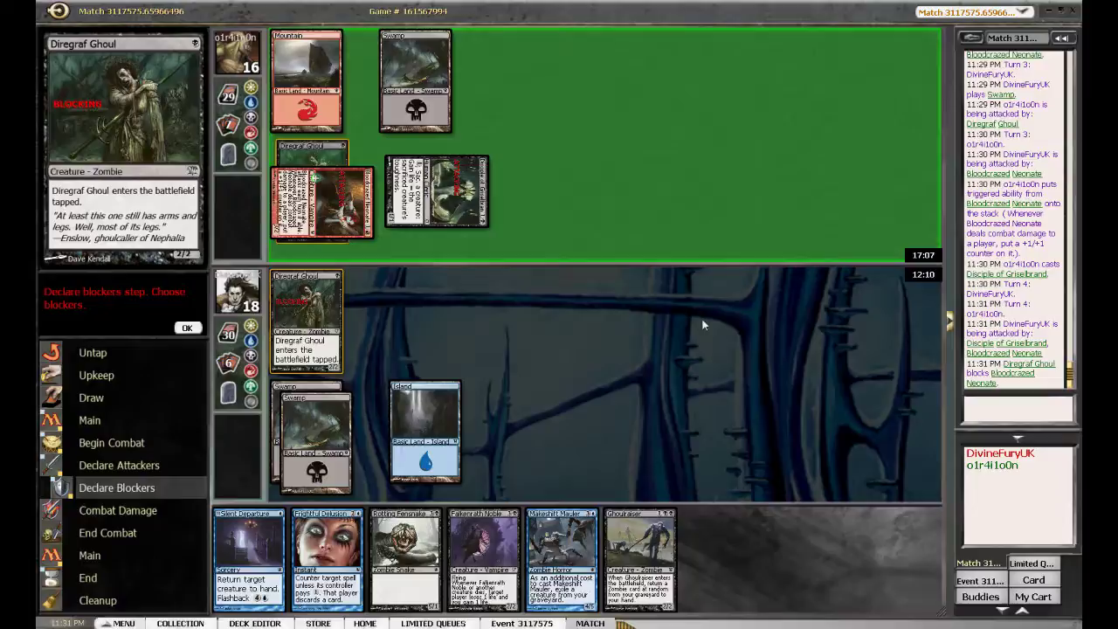
{"action": "key", "text": "F2"}
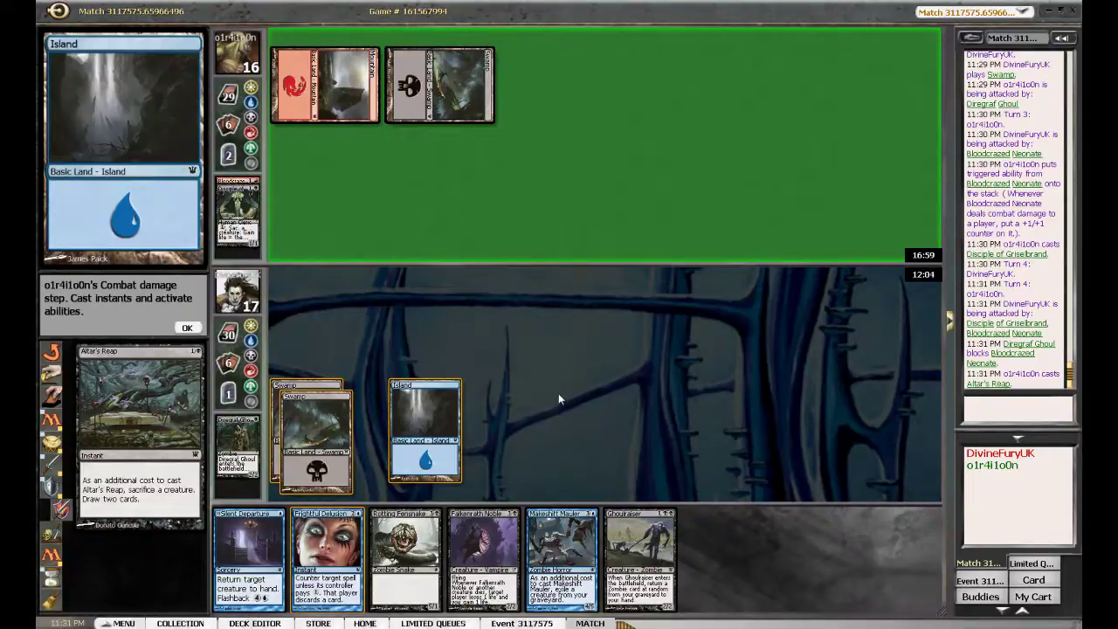
Counter Altar's Reap with Frightful Delusion using Swamp and Island, then pass the end step
{"action": "left_click", "coordinate": [328, 555]}
{"action": "left_click", "coordinate": [178, 443]}
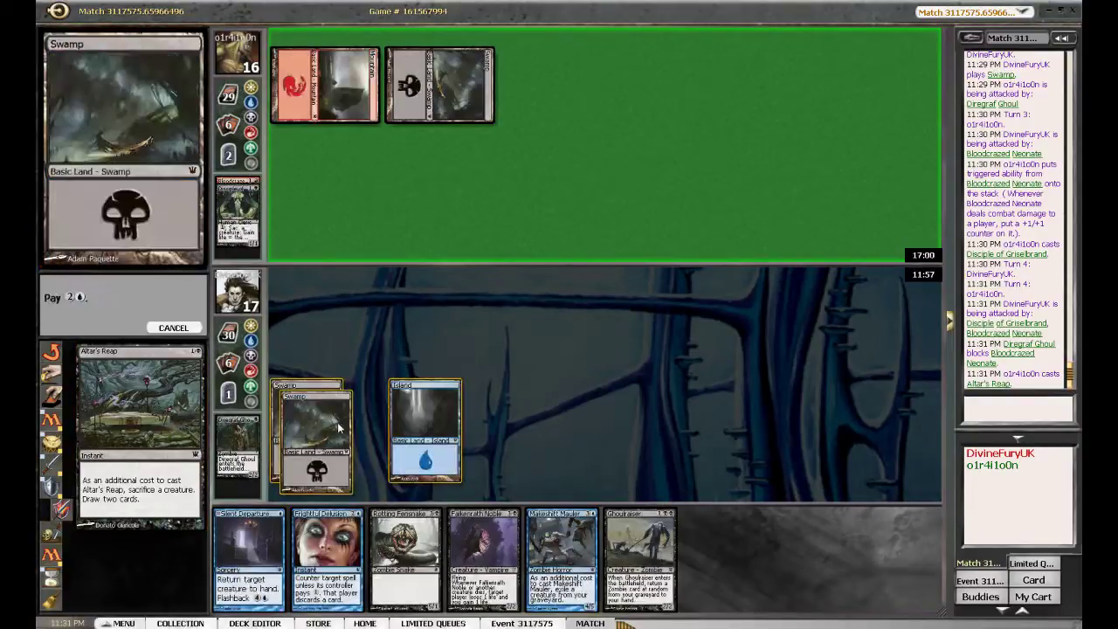
{"action": "left_click", "coordinate": [314, 432]}
{"action": "left_click", "coordinate": [425, 428]}
{"action": "left_click", "coordinate": [314, 433]}
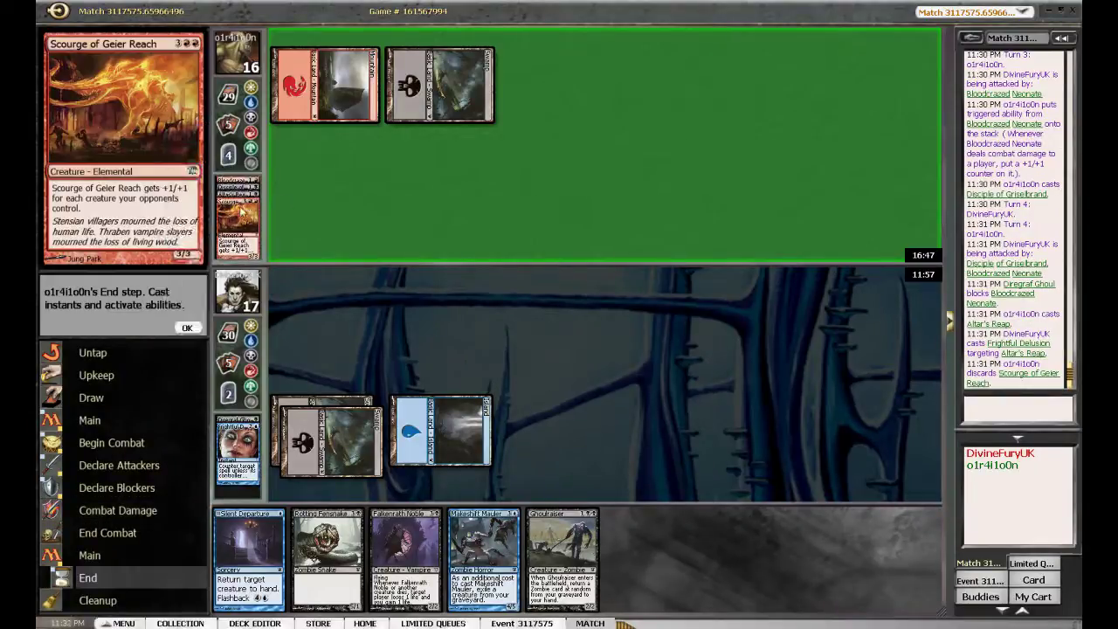
{"action": "key", "text": "F2"}
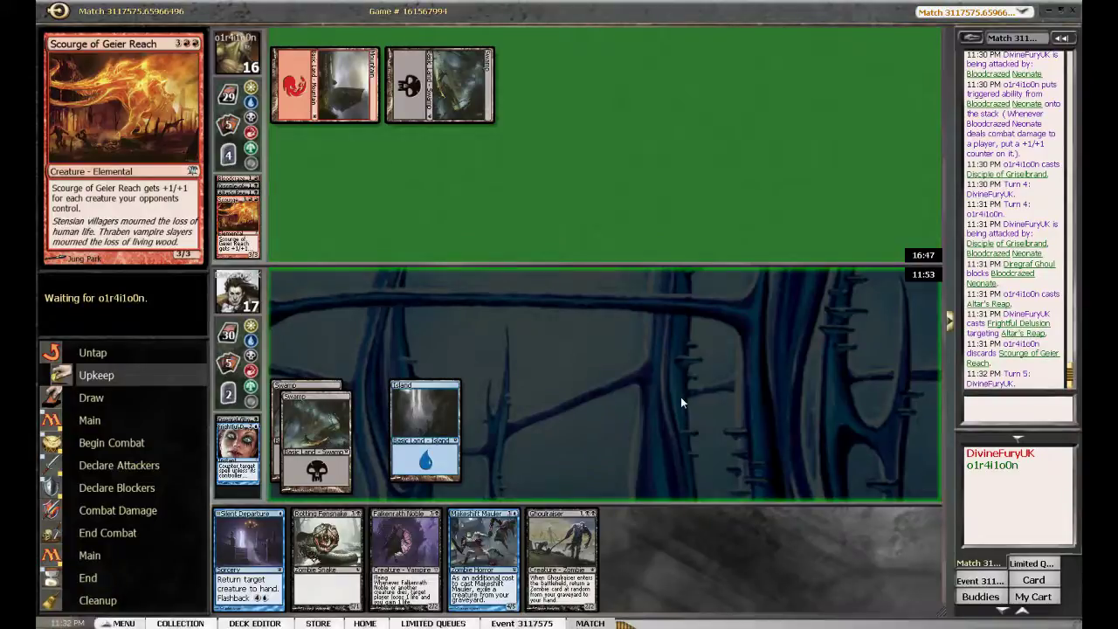
Cast Ghoulraiser with two lands, return Diregraf Ghoul to hand, and end the turn without attacking
{"action": "double_click", "coordinate": [558, 537]}
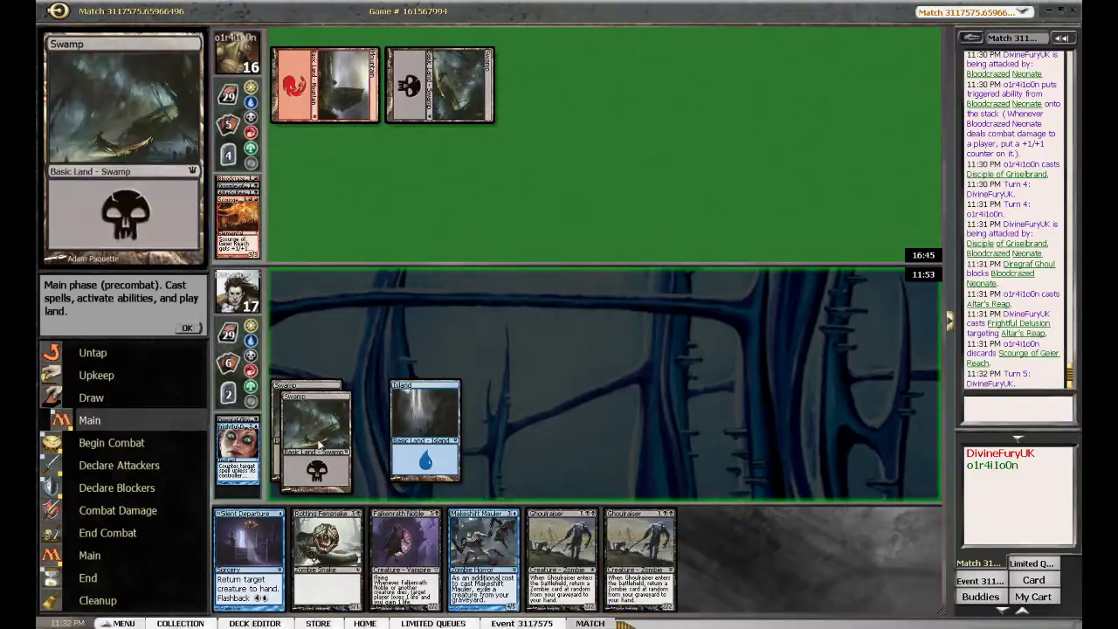
{"action": "left_click", "coordinate": [314, 432]}
{"action": "left_click", "coordinate": [424, 428]}
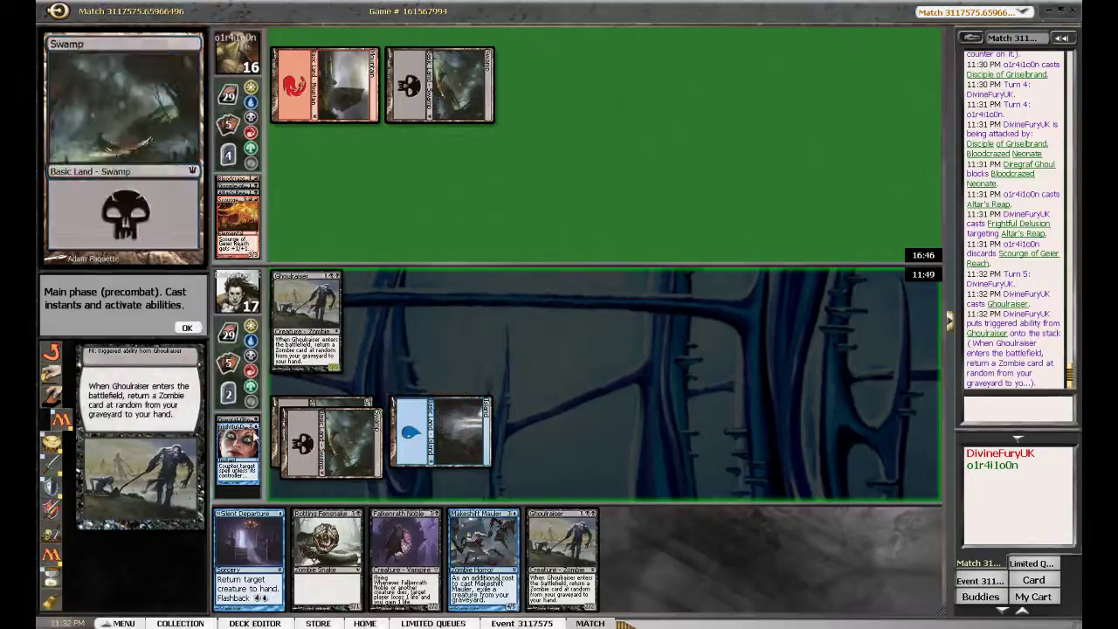
{"action": "left_click", "coordinate": [187, 327]}
{"action": "left_click", "coordinate": [476, 318]}
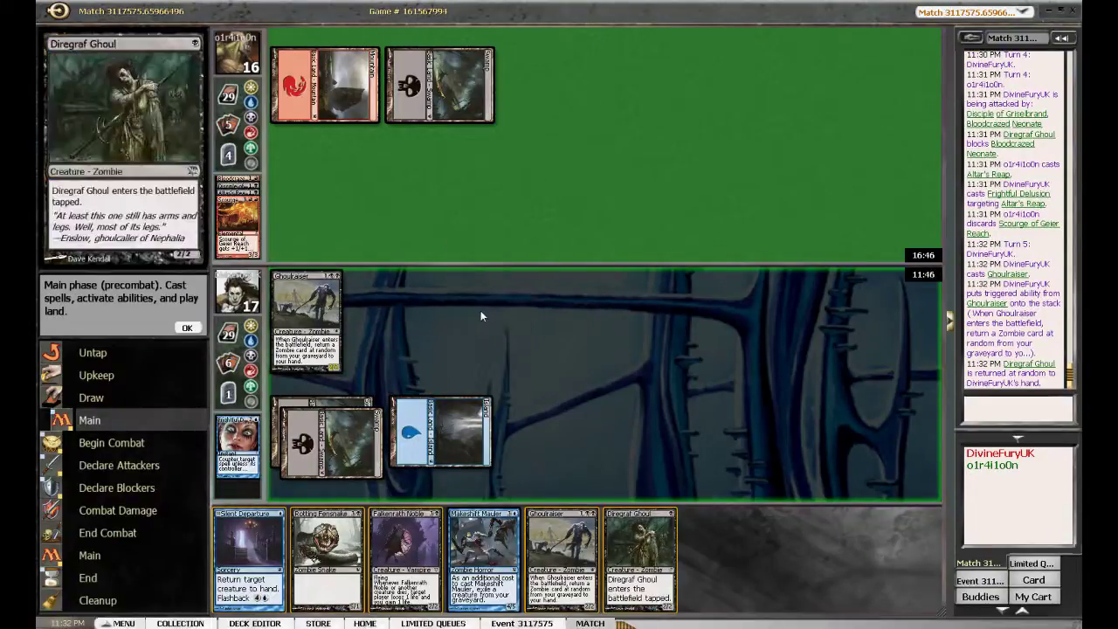
{"action": "key", "text": "F4"}
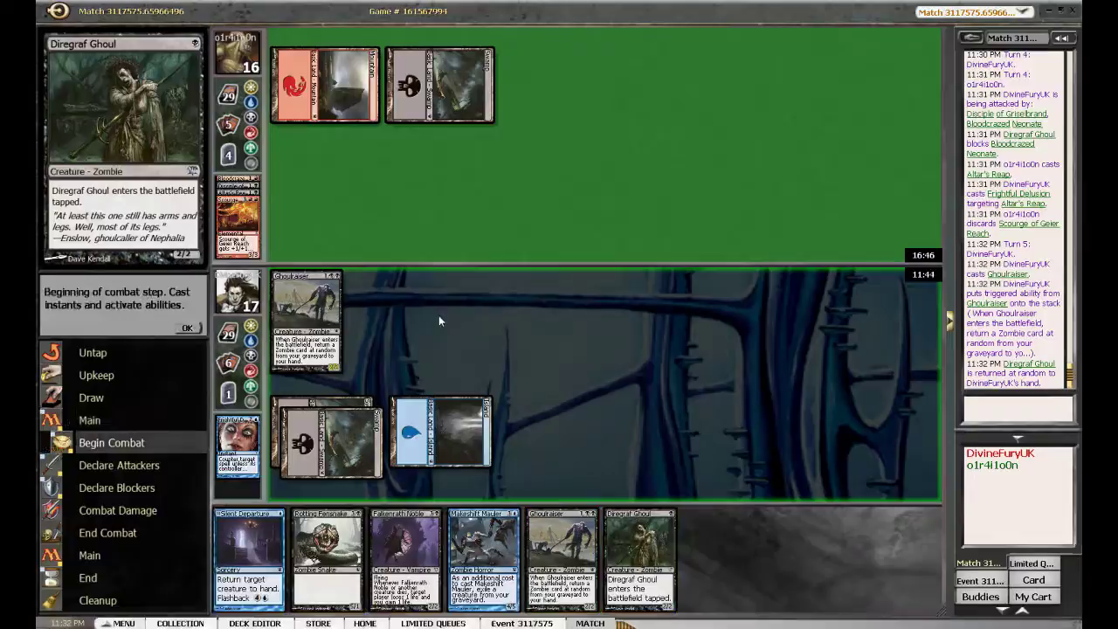
{"action": "key", "text": "F4"}
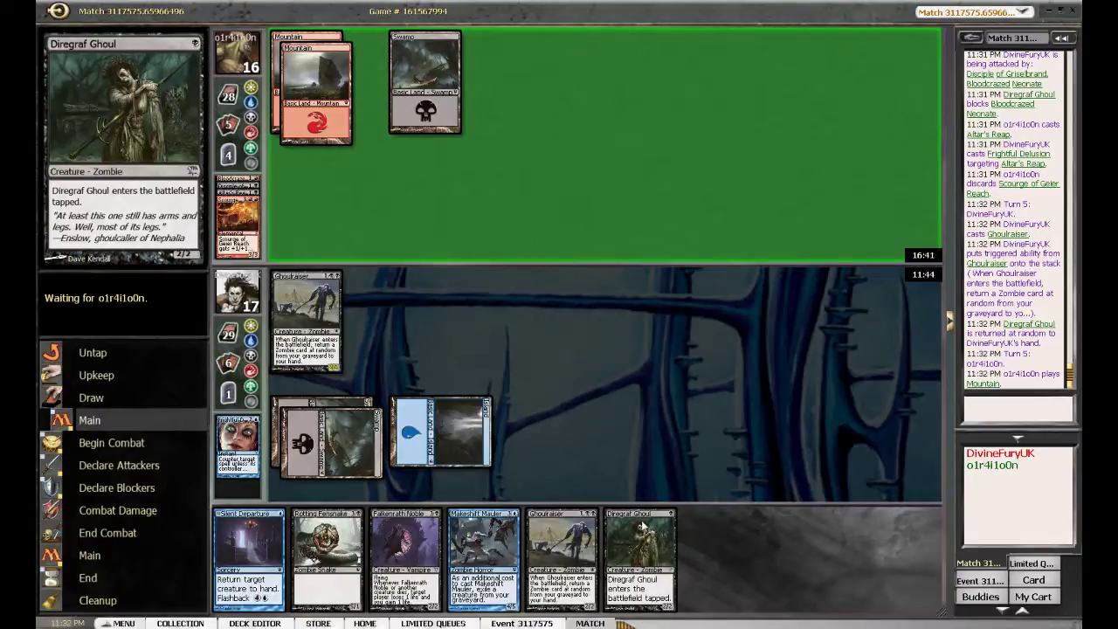
Move Diregraf Ghoul from the right end of the hand to the front
{"action": "left_click_drag", "start_coordinate": [640, 546], "coordinate": [247, 525]}
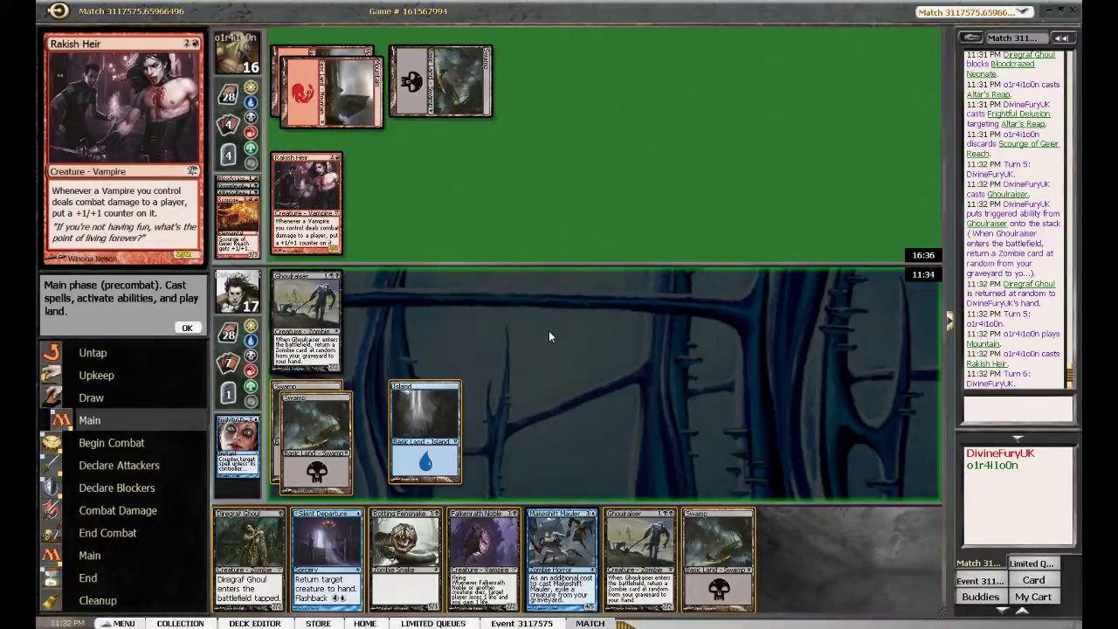
Attack with Ghoulraiser, dropping the opponent to 14 life
{"action": "key", "text": "F2"}
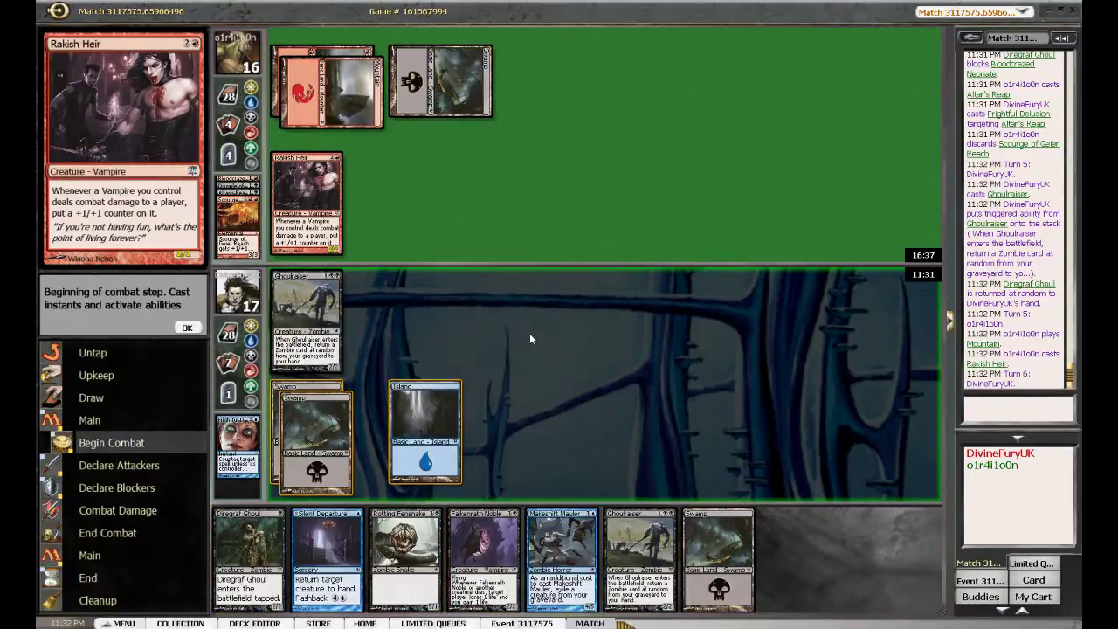
{"action": "key", "text": "F2"}
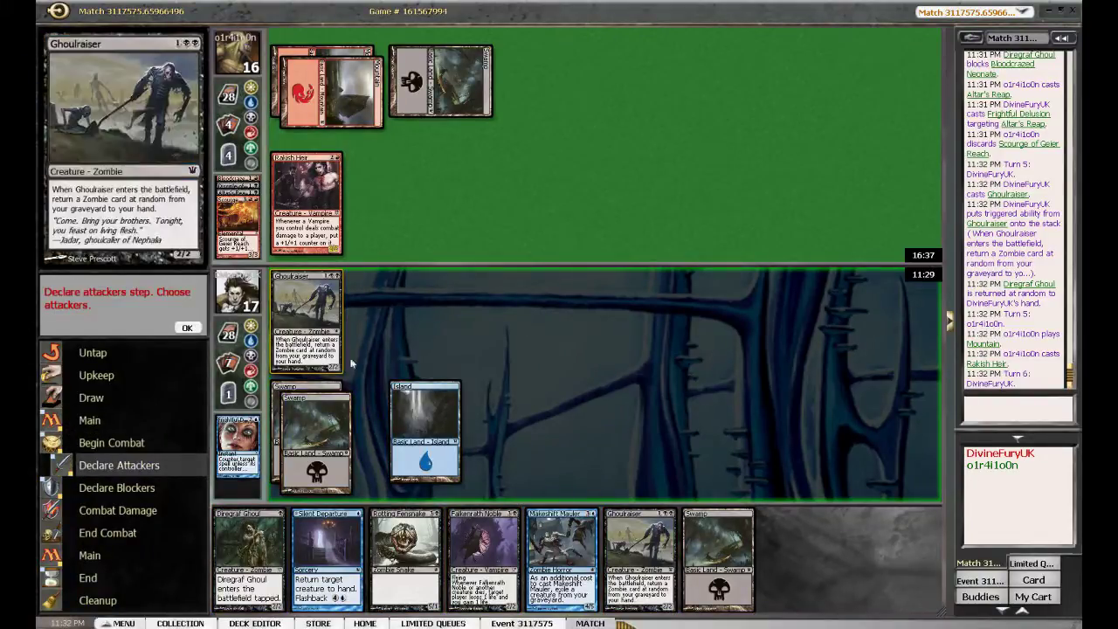
{"action": "left_click", "coordinate": [297, 314]}
{"action": "key", "text": "F2"}
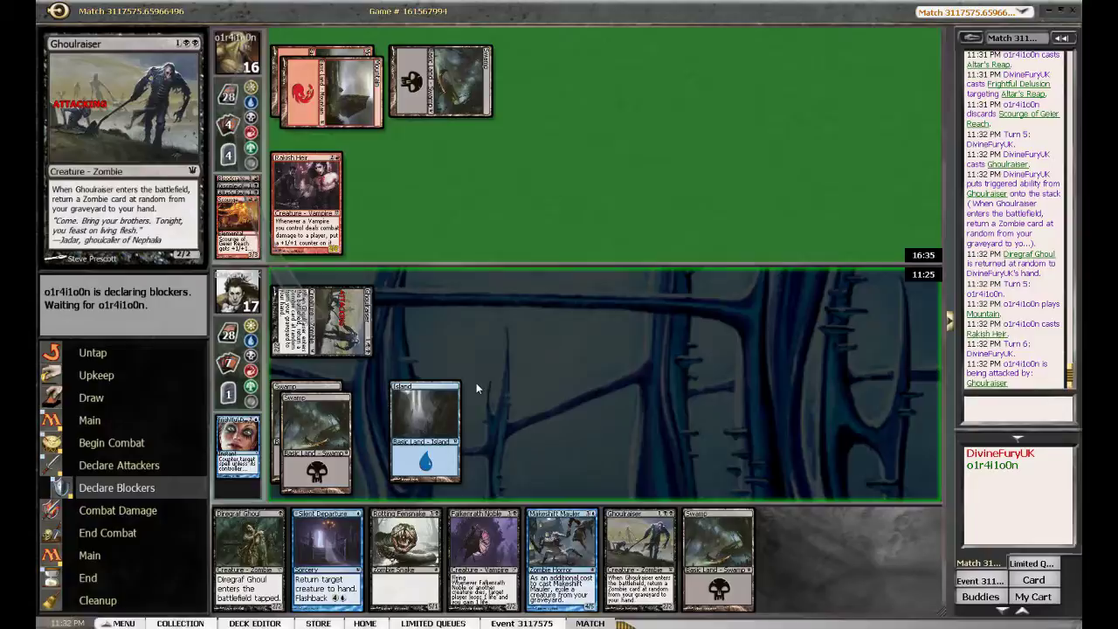
{"action": "key", "text": "F2"}
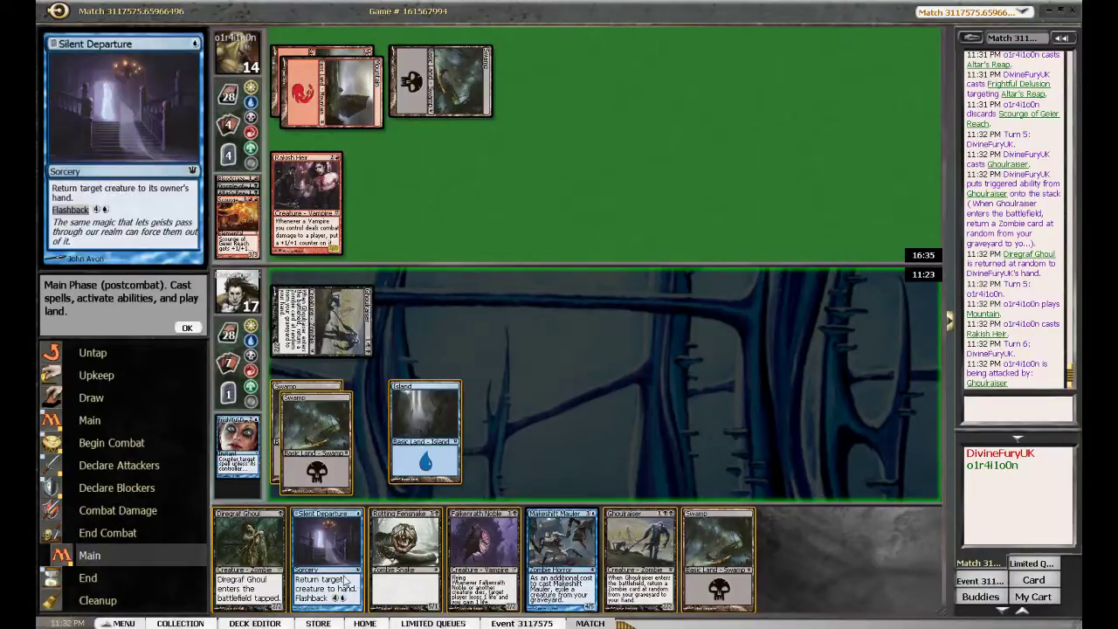
Play a Swamp, cast Rotting Fensnake with three lands, and end the turn
{"action": "double_click", "coordinate": [722, 559]}
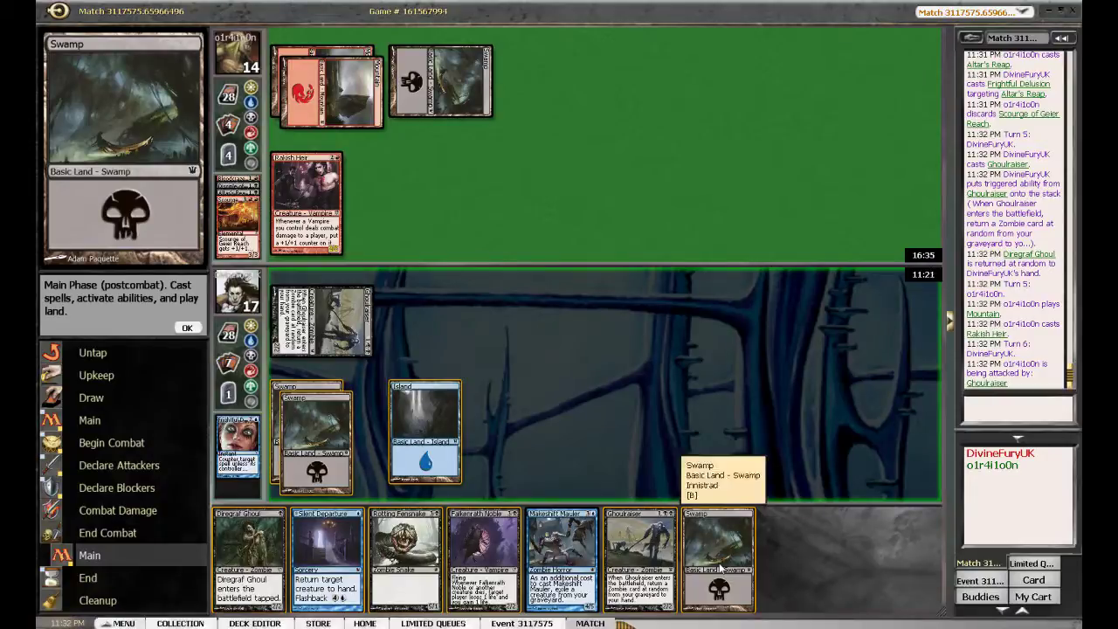
{"action": "double_click", "coordinate": [404, 559]}
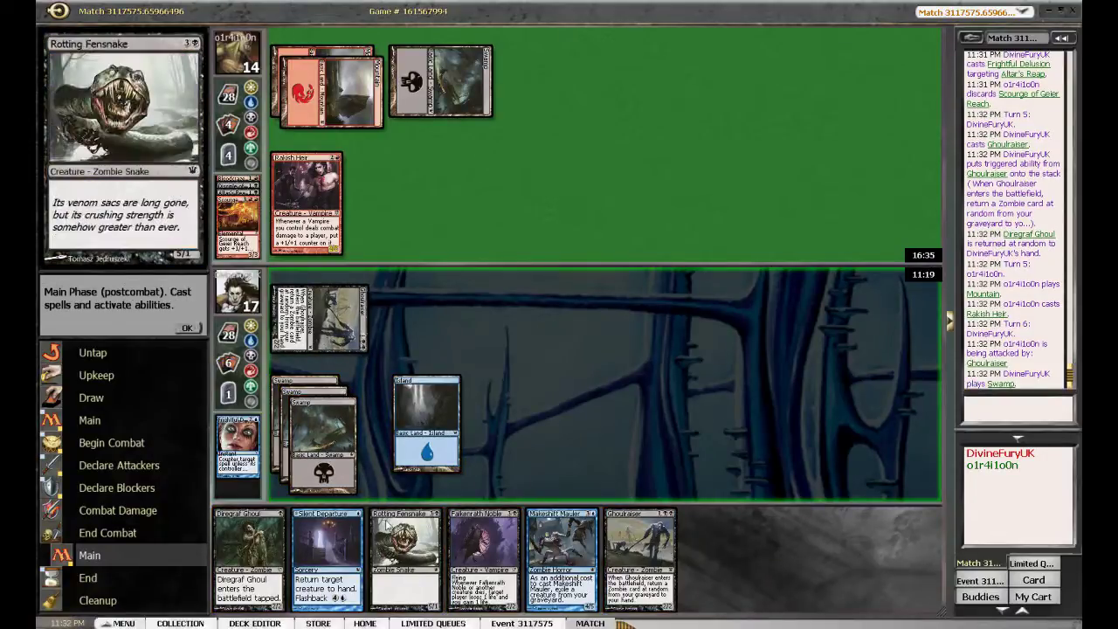
{"action": "left_click", "coordinate": [427, 426]}
{"action": "left_click", "coordinate": [319, 437]}
{"action": "left_click", "coordinate": [307, 384]}
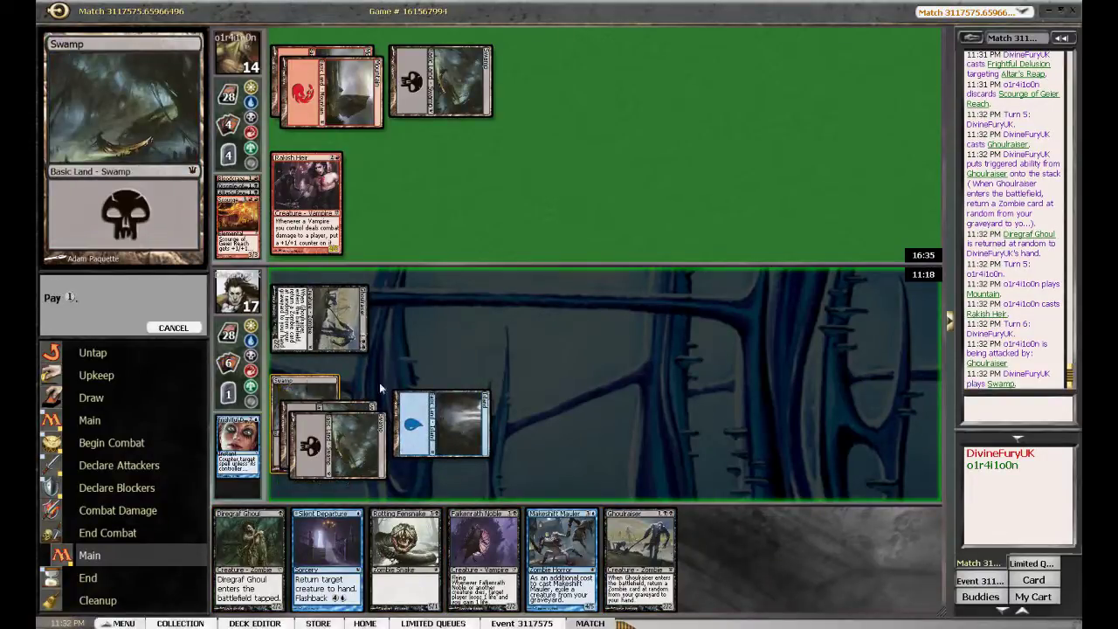
{"action": "key", "text": "F6"}
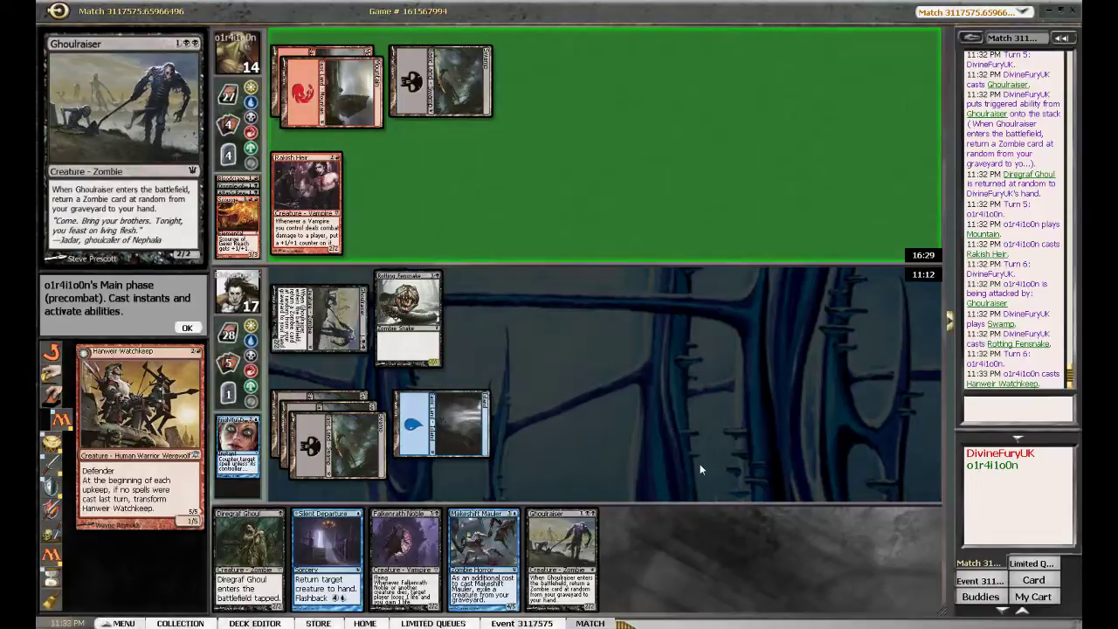
Pass through the opponent's turn without blocking Rakish Heir, going to 15, into turn 7
{"action": "key", "text": "F2"}
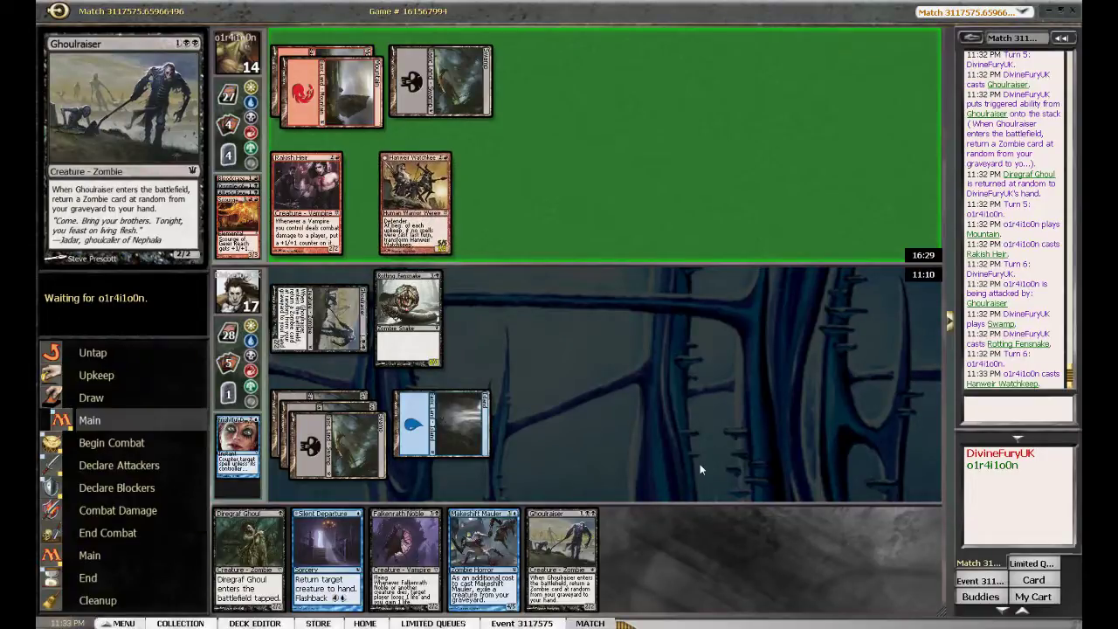
{"action": "key", "text": "F2"}
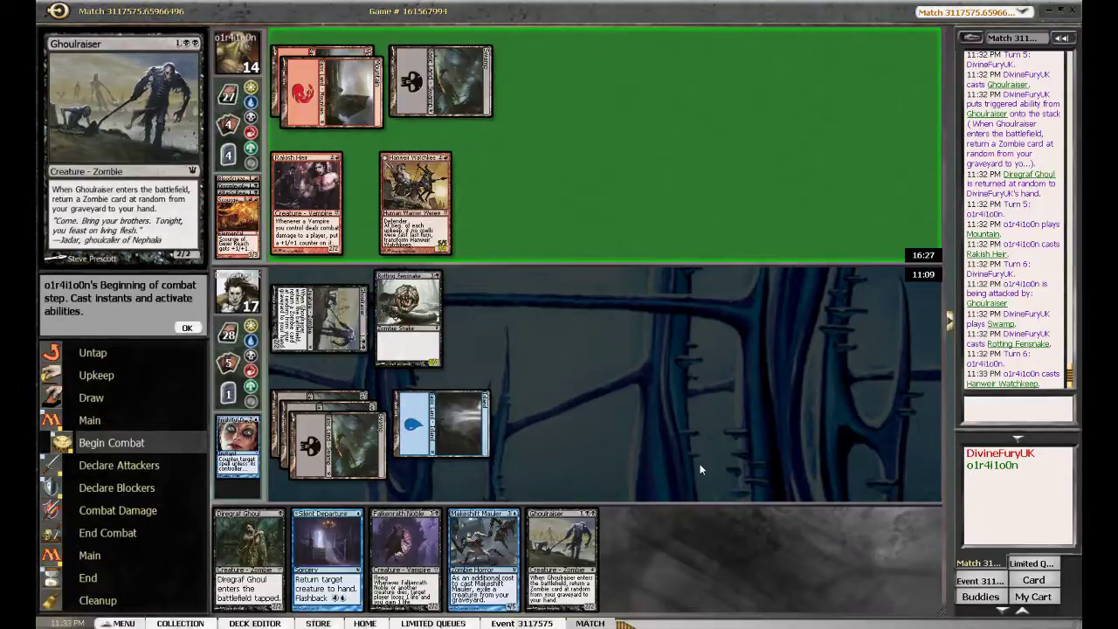
{"action": "key", "text": "F2"}
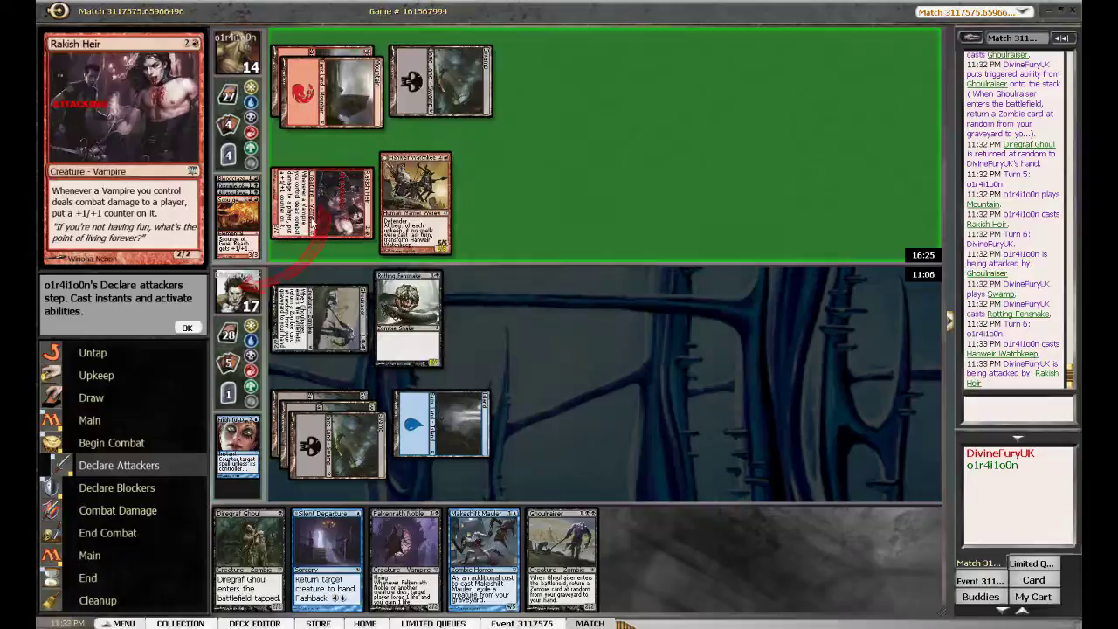
{"action": "key", "text": "F2"}
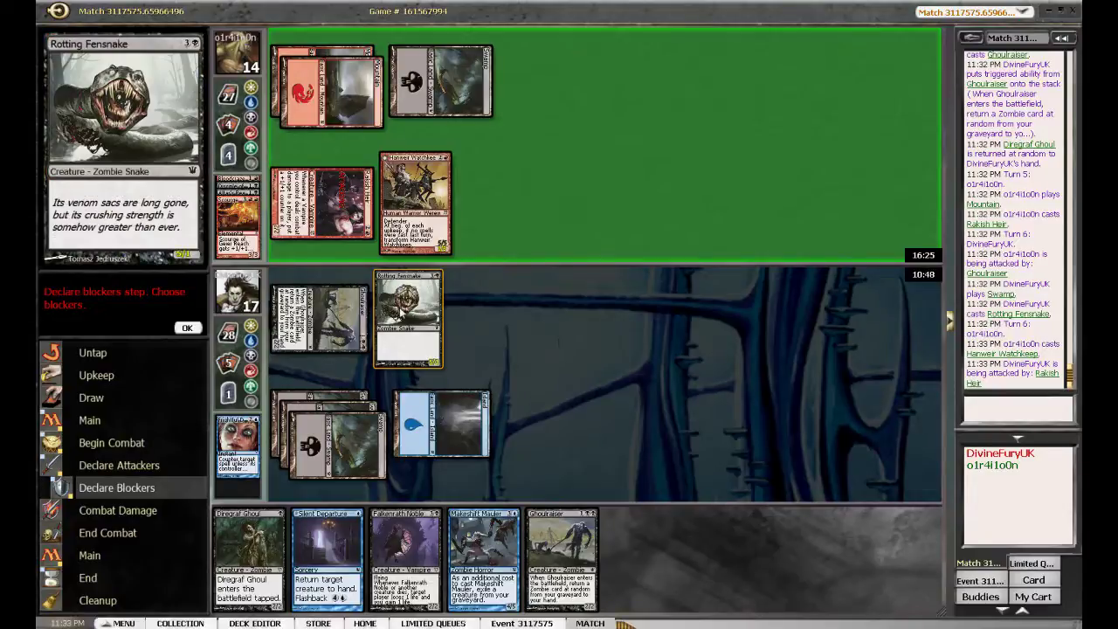
{"action": "left_click", "coordinate": [187, 327]}
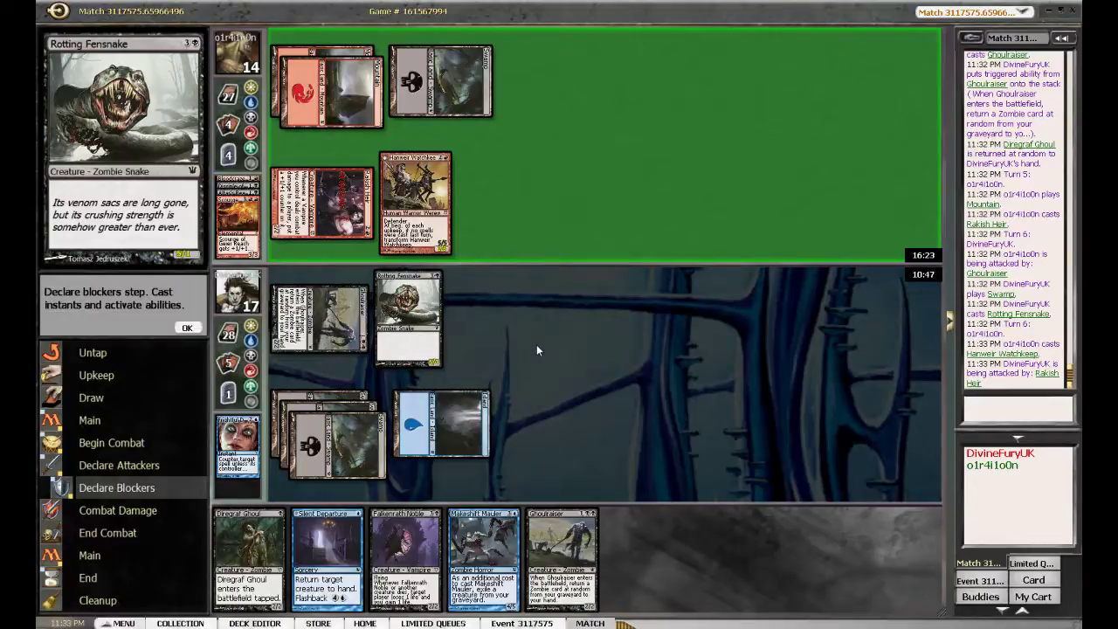
{"action": "key", "text": "F2"}
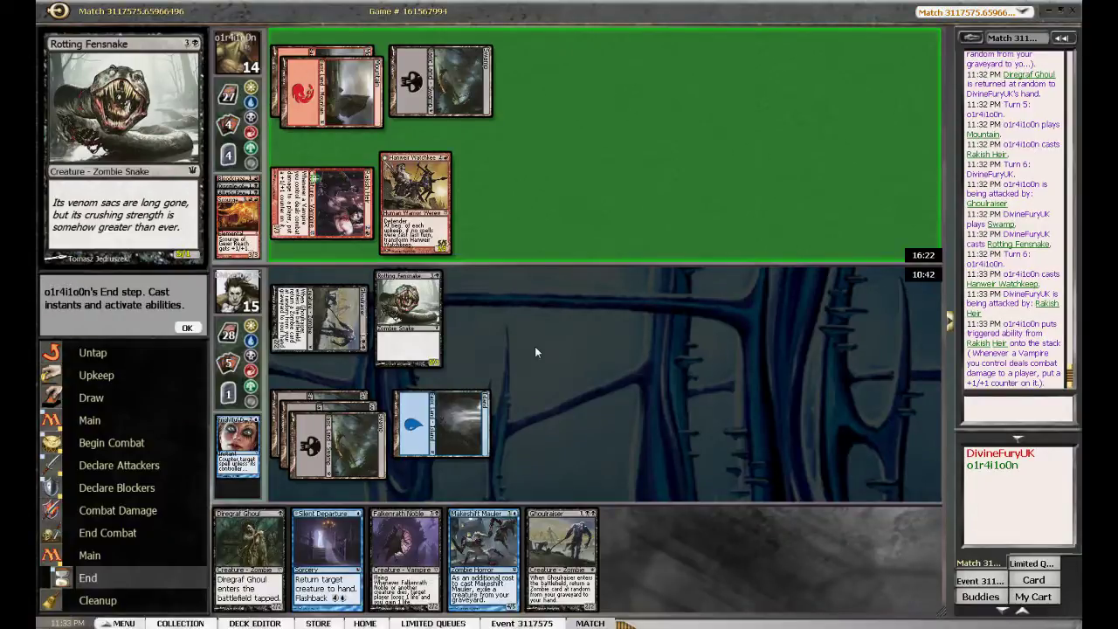
{"action": "key", "text": "F2"}
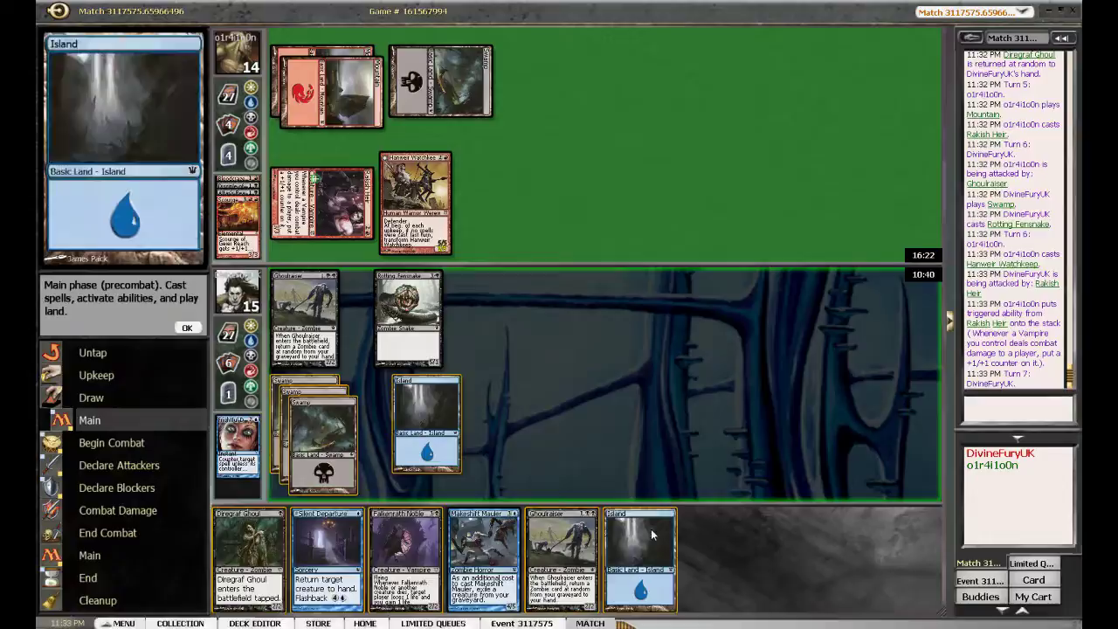
Play the drawn Island and cast Falkenrath Noble using two Swamps and an Island
{"action": "double_click", "coordinate": [642, 550]}
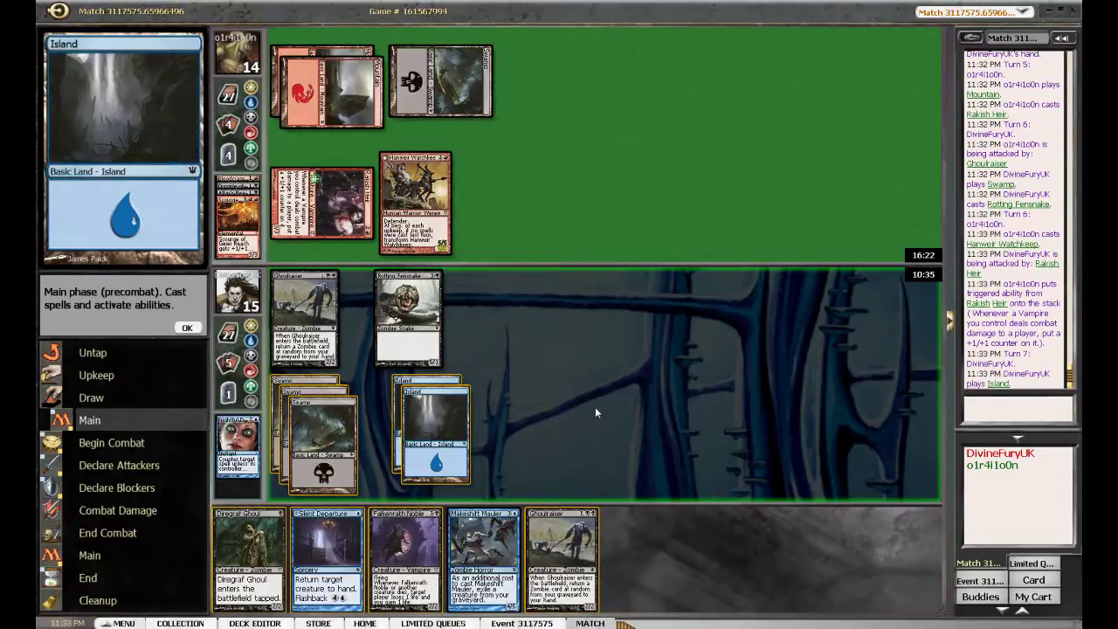
{"action": "double_click", "coordinate": [403, 530]}
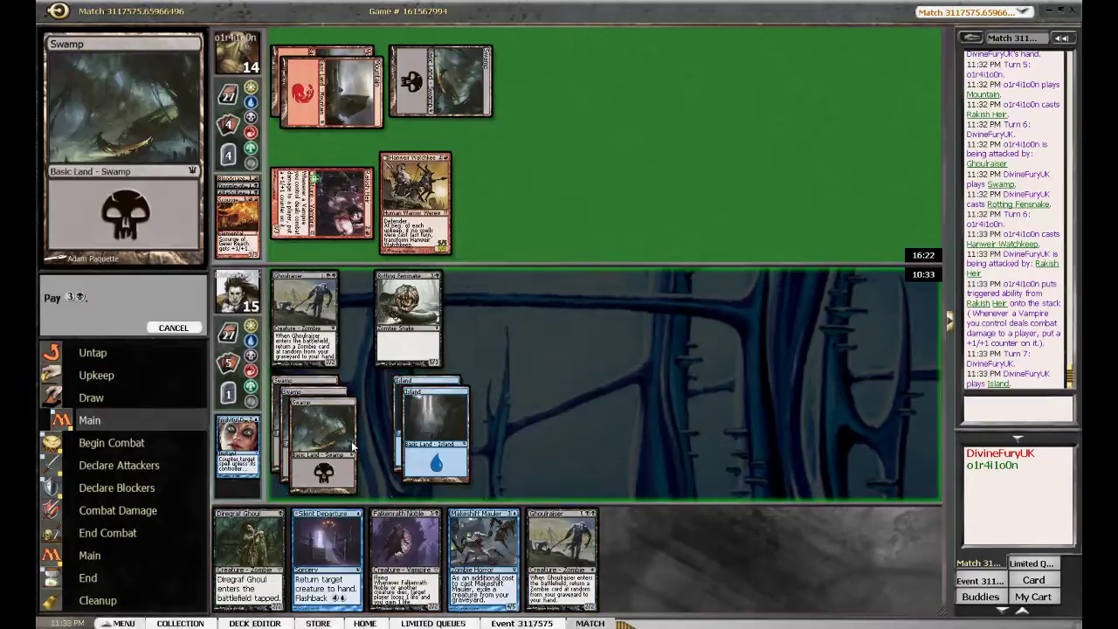
{"action": "left_click", "coordinate": [332, 437]}
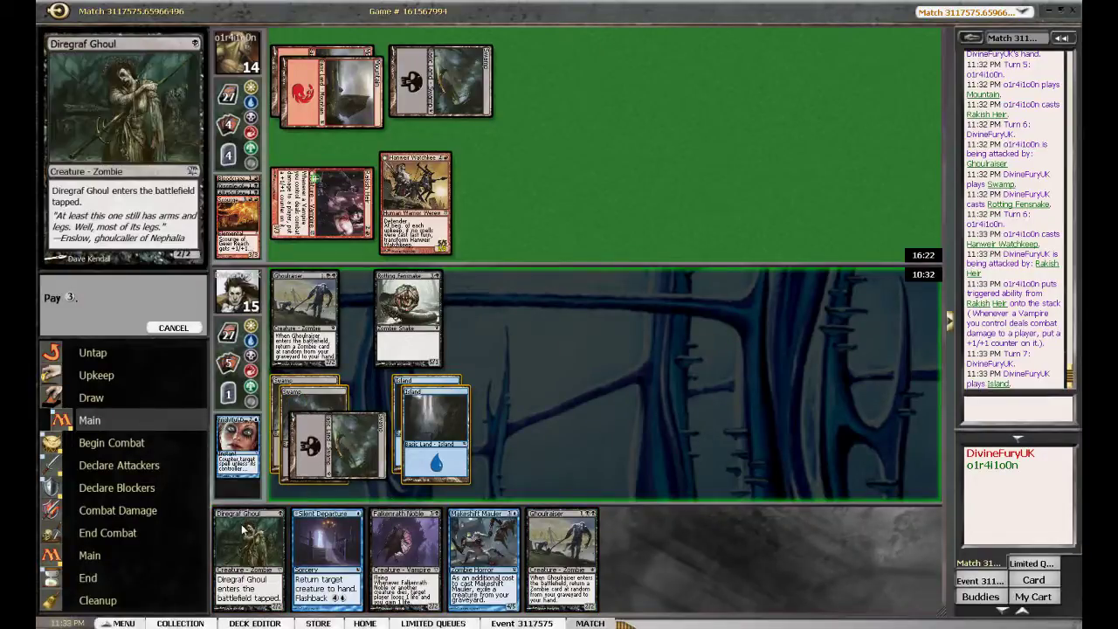
{"action": "left_click", "coordinate": [428, 399]}
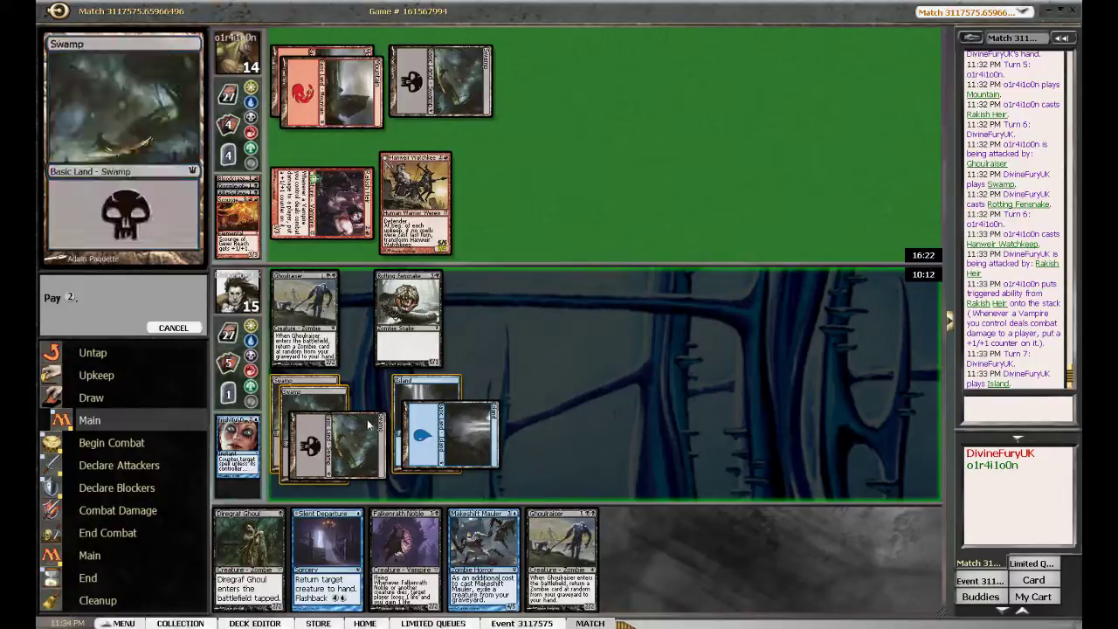
{"action": "left_click", "coordinate": [317, 407]}
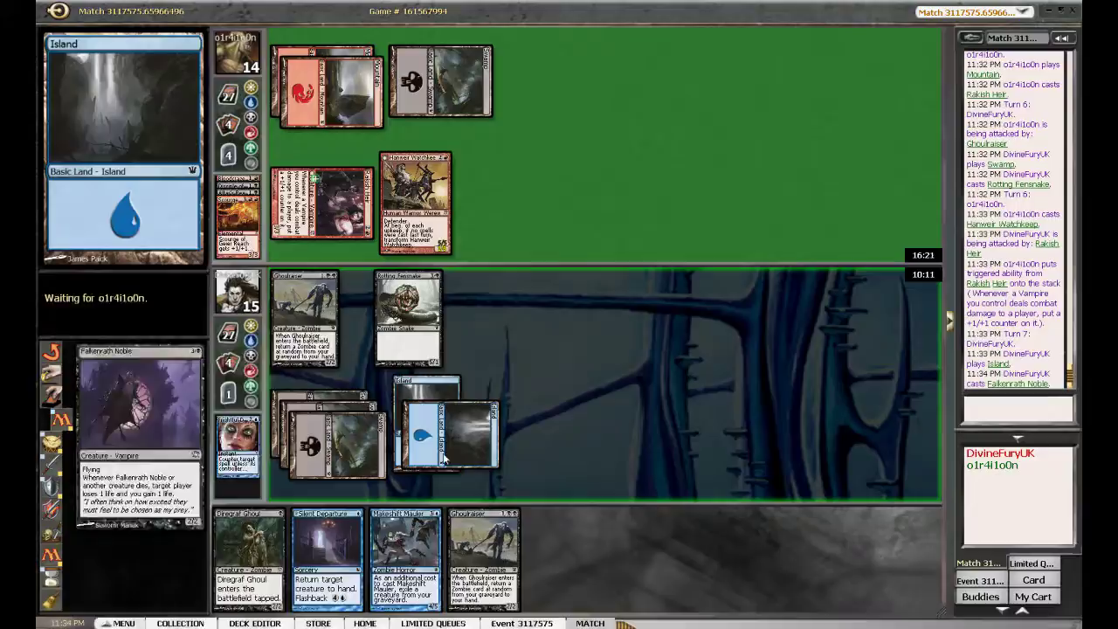
Cast Silent Departure on Hanweir Watchkeep, paying with an Island, and advance to combat
{"action": "left_click", "coordinate": [321, 550]}
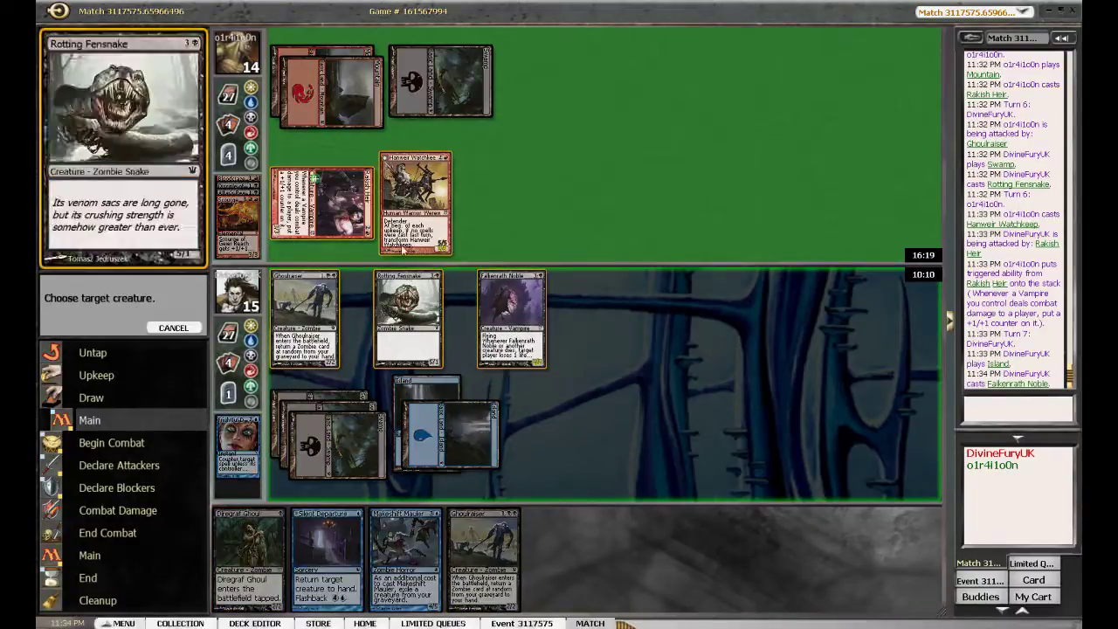
{"action": "left_click", "coordinate": [414, 201]}
{"action": "left_click", "coordinate": [449, 437]}
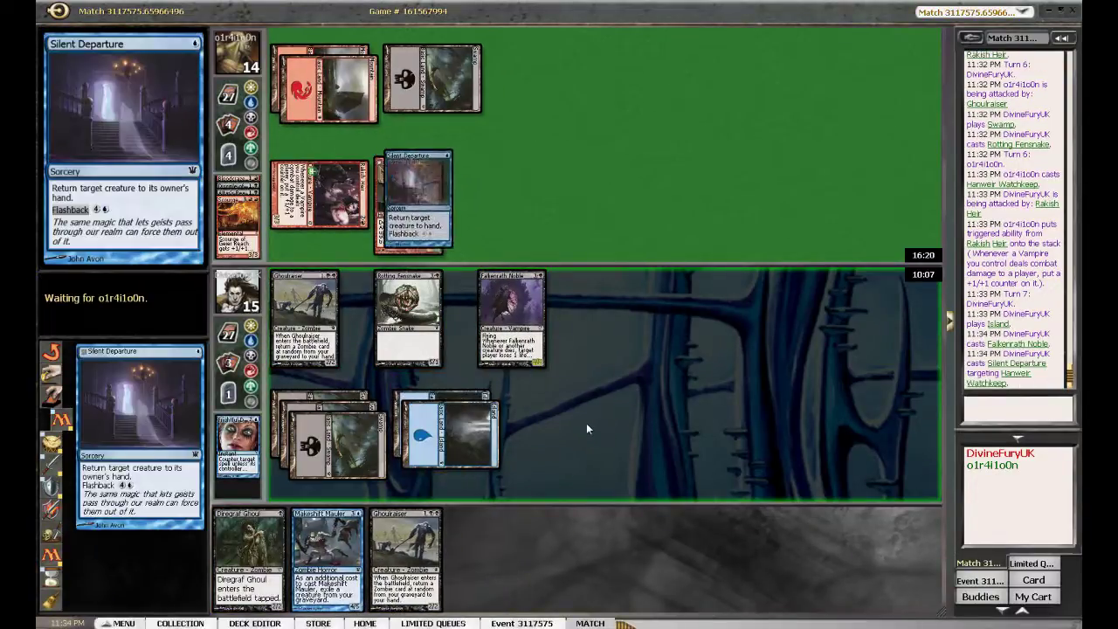
{"action": "key", "text": "F2"}
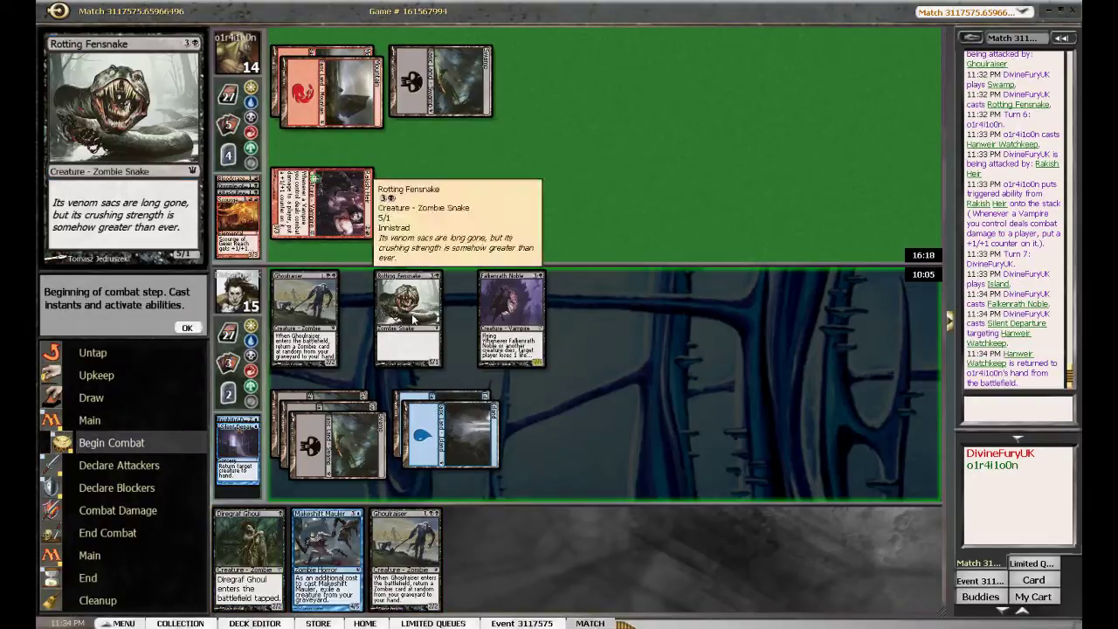
{"action": "mouse_move", "coordinate": [408, 319]}
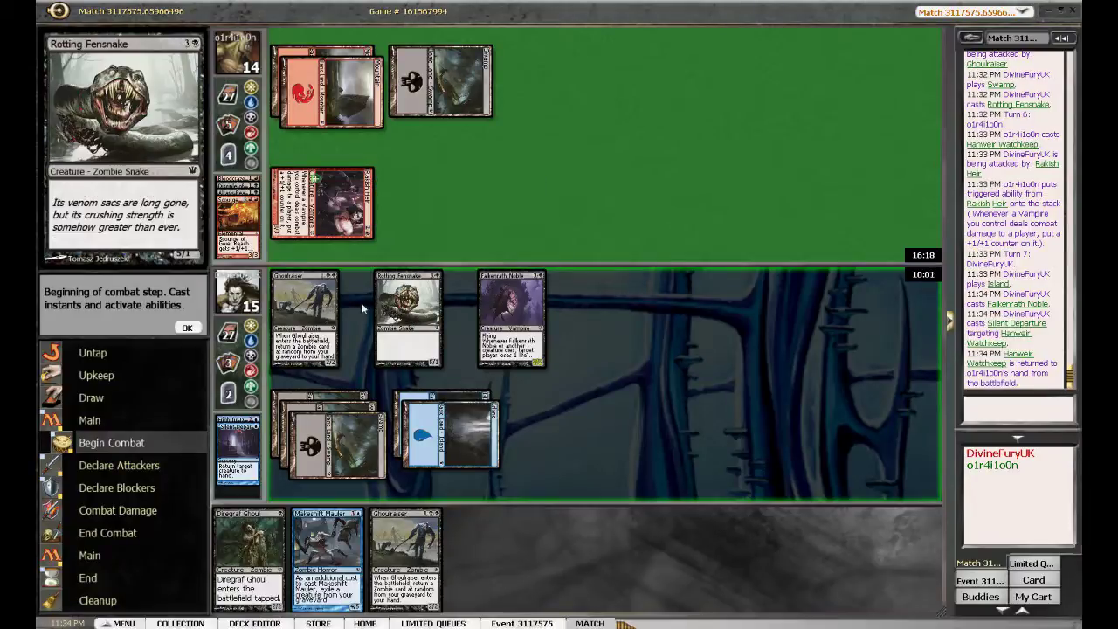
Attack with Ghoulraiser and Rotting Fensnake, dropping the opponent to 7, then end the turn
{"action": "key", "text": "F2"}
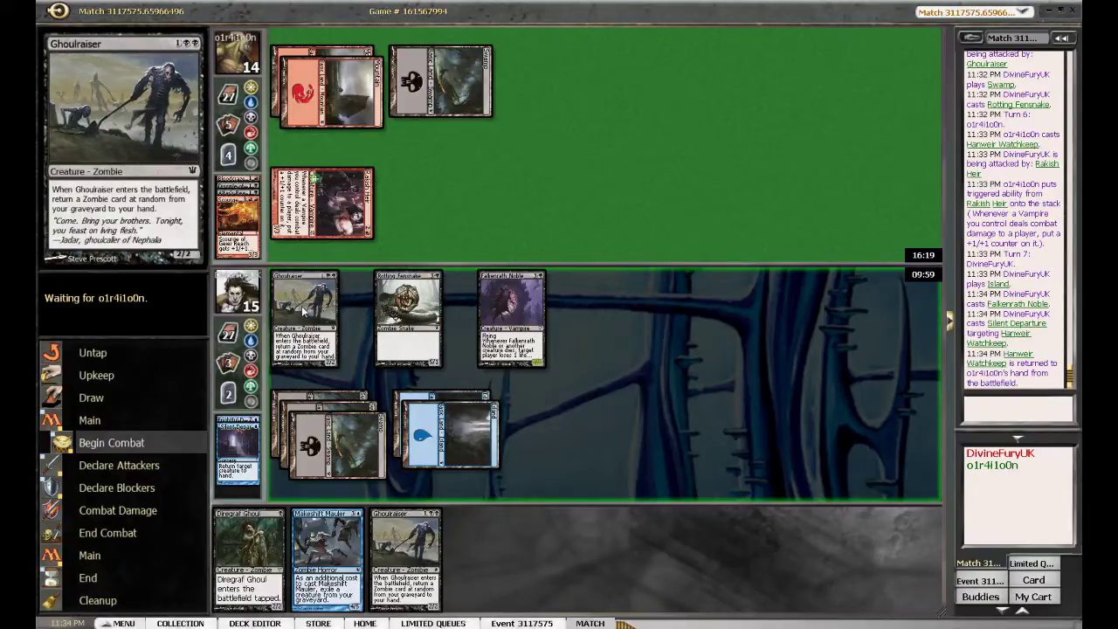
{"action": "left_click", "coordinate": [302, 306]}
{"action": "left_click", "coordinate": [407, 310]}
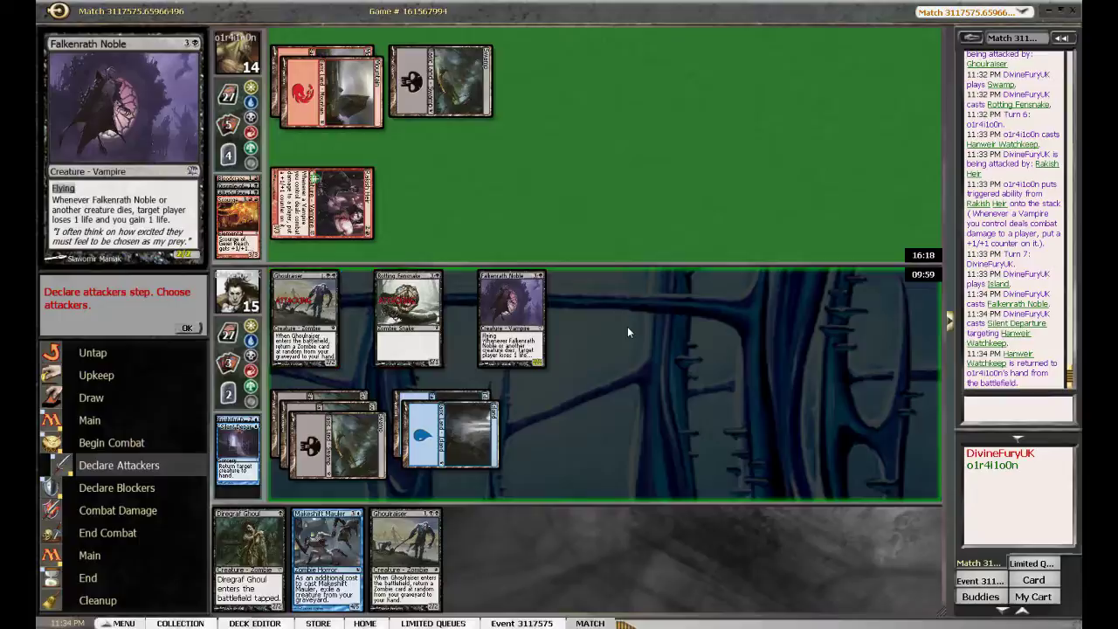
{"action": "key", "text": "F2"}
{"action": "key", "text": "F2"}
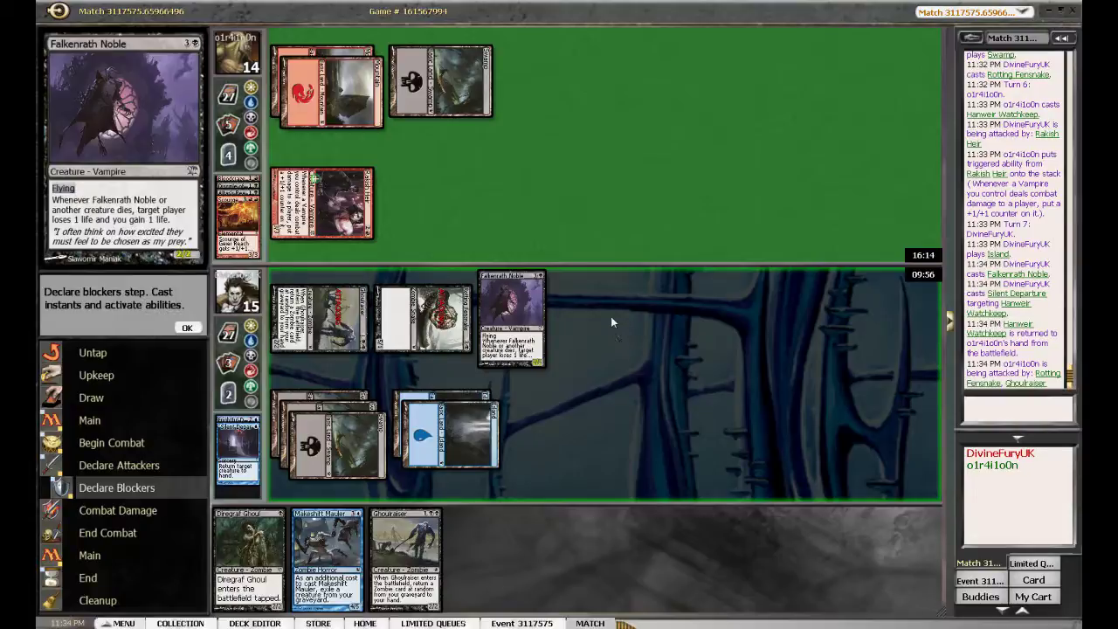
{"action": "key", "text": "F2"}
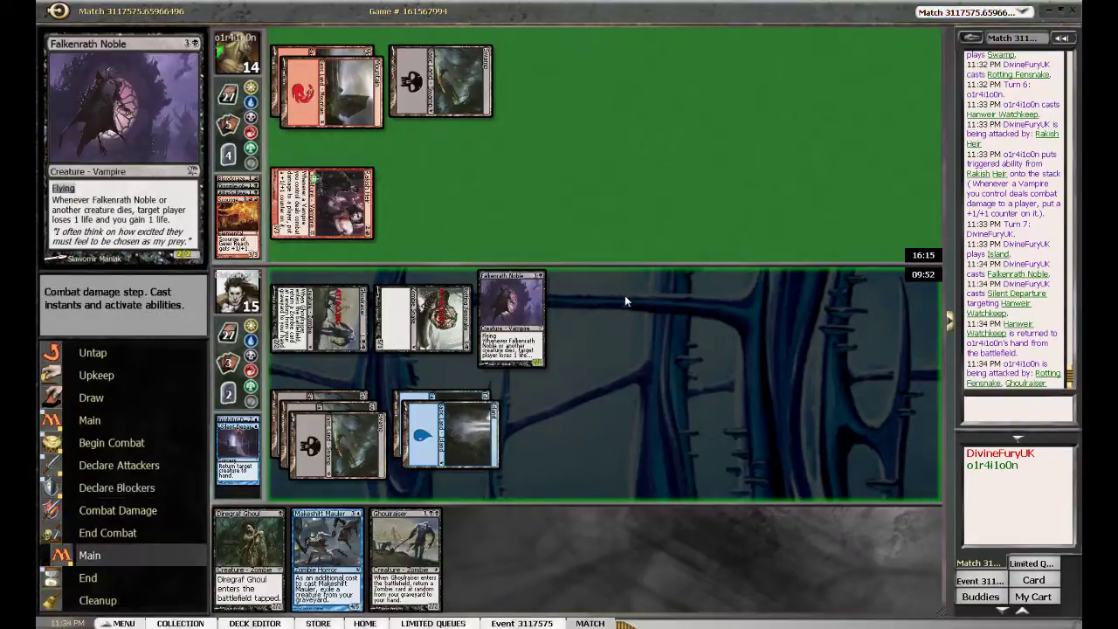
{"action": "key", "text": "F2"}
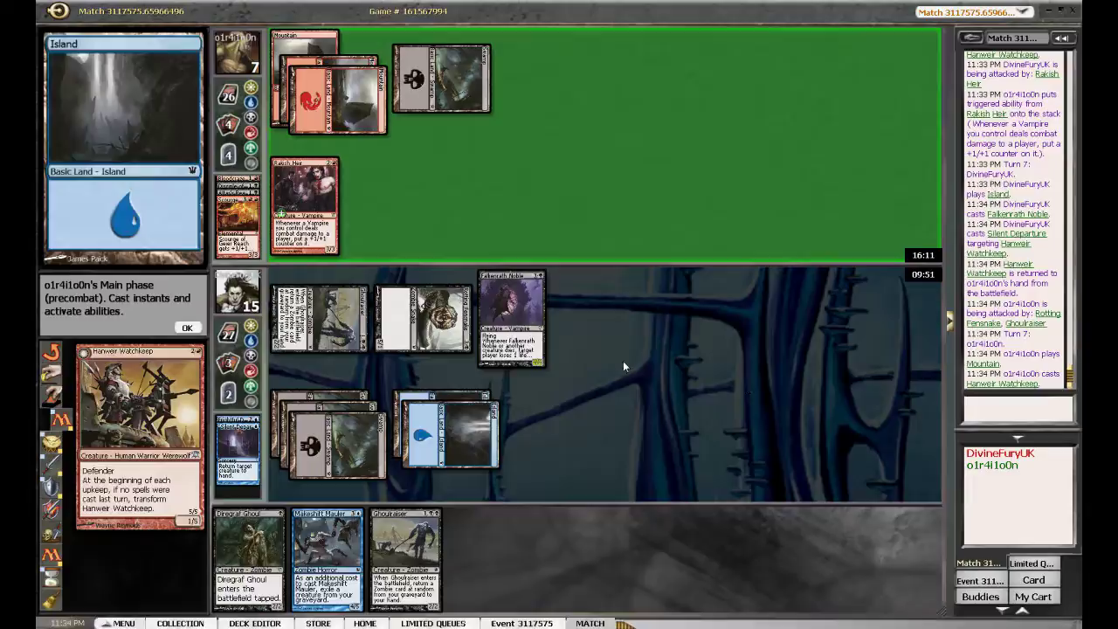
Pass priority through the opponent's main, combat and end steps until turn 8 begins
{"action": "left_click", "coordinate": [186, 328]}
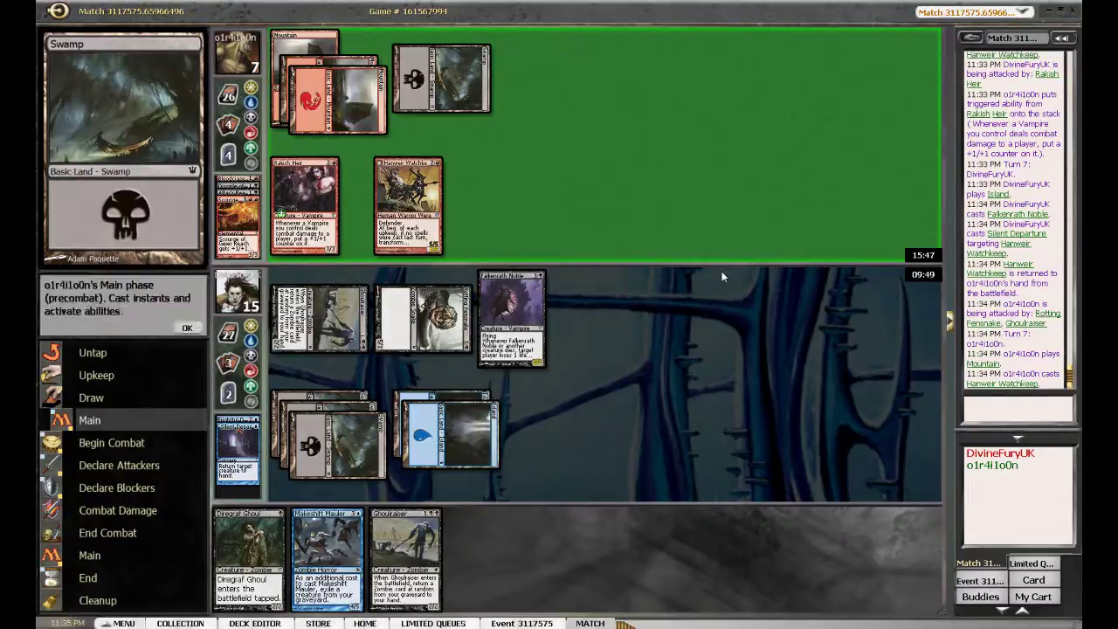
{"action": "key", "text": "F2"}
{"action": "key", "text": "F2"}
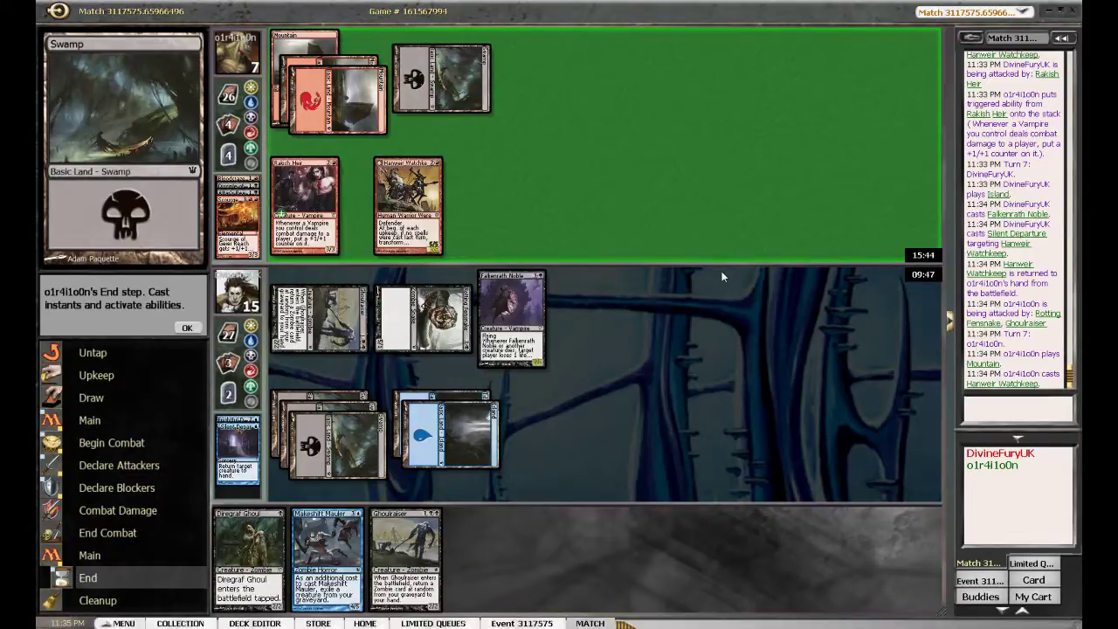
{"action": "key", "text": "F2"}
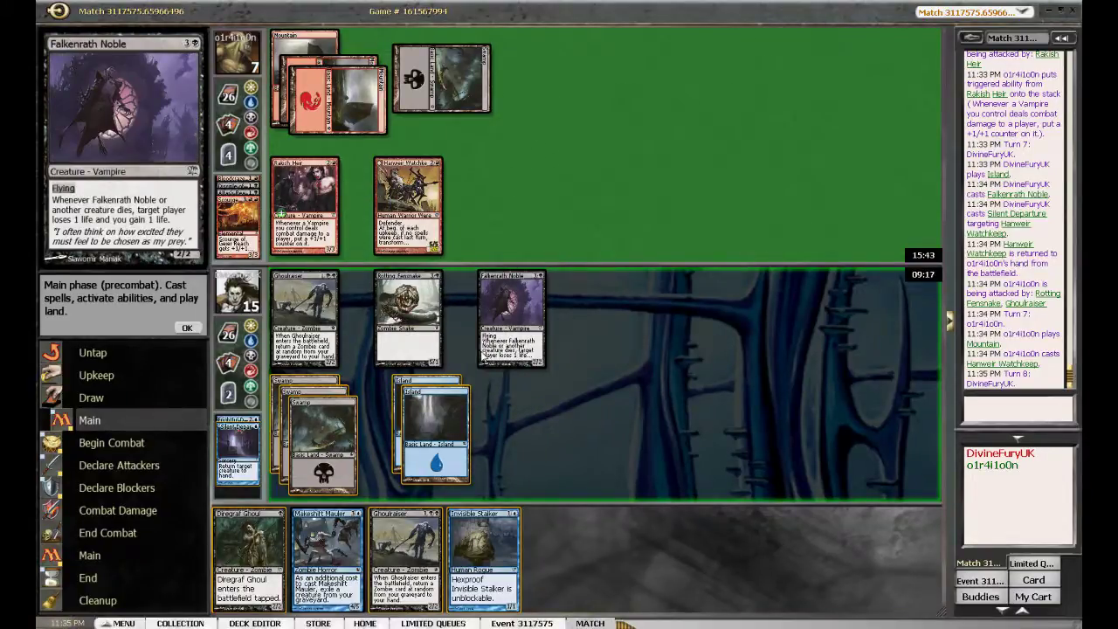
Attack with Rotting Fensnake and Falkenrath Noble and let blocks and combat damage resolve
{"action": "key", "text": "F2"}
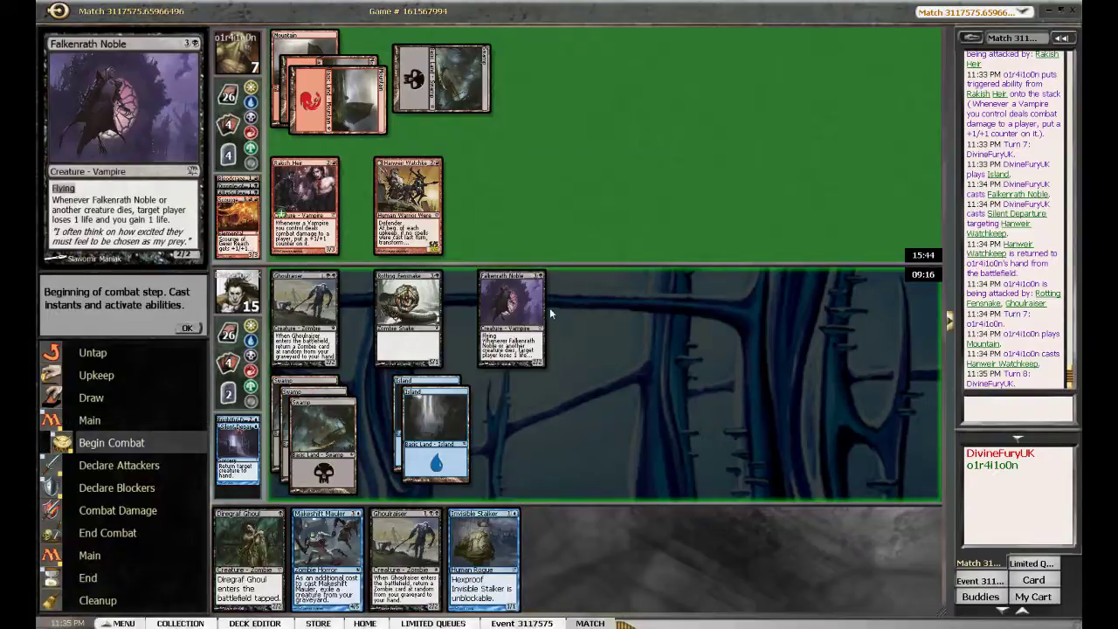
{"action": "key", "text": "F2"}
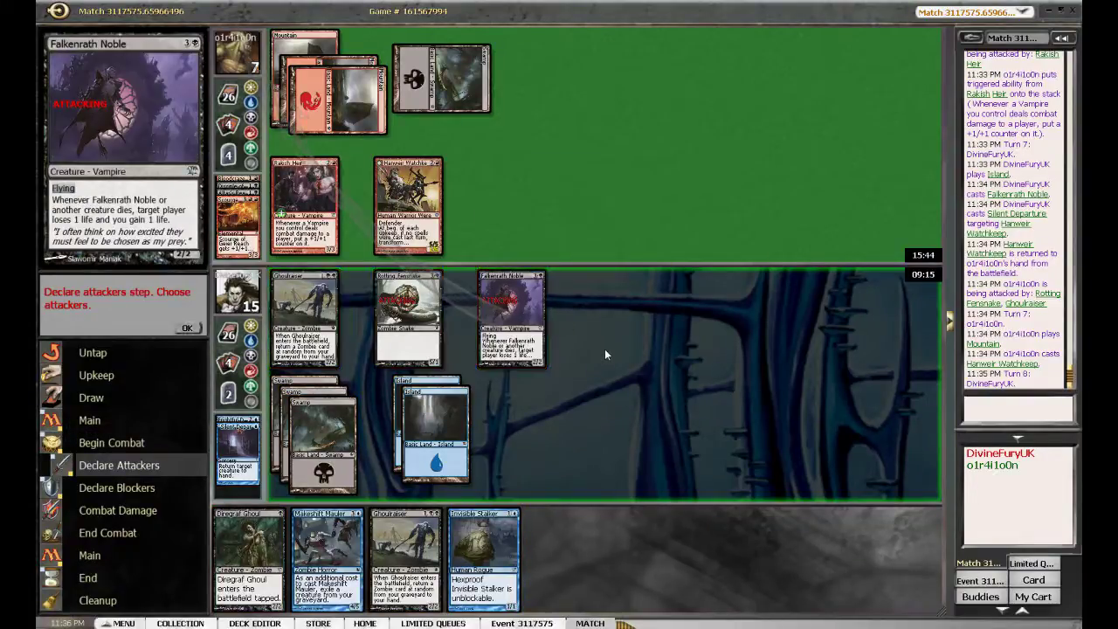
{"action": "key", "text": "F2"}
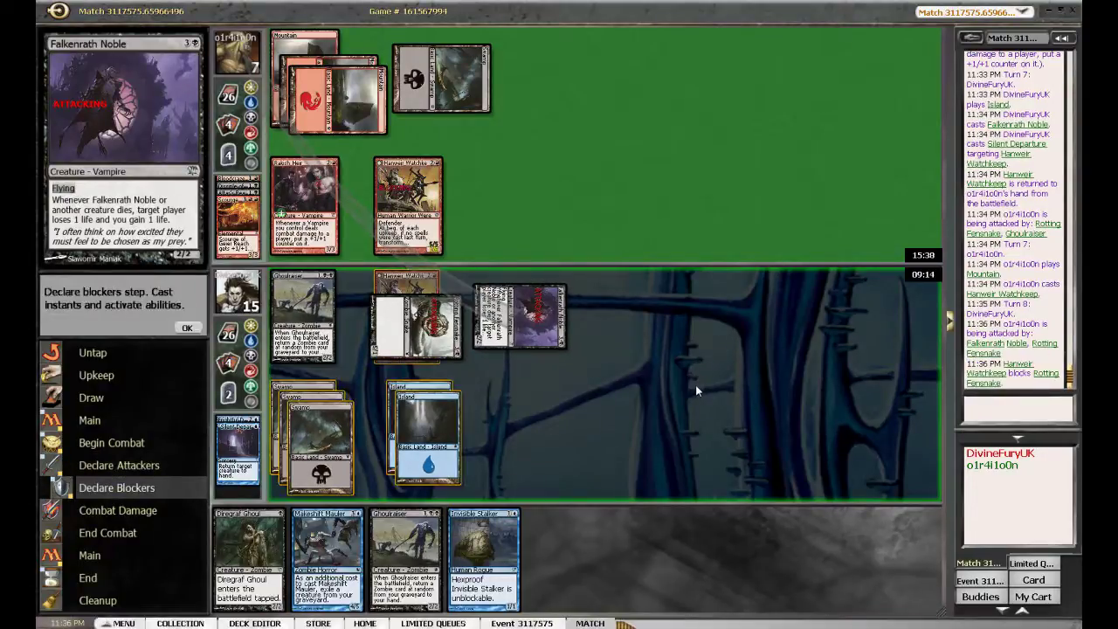
{"action": "key", "text": "F2"}
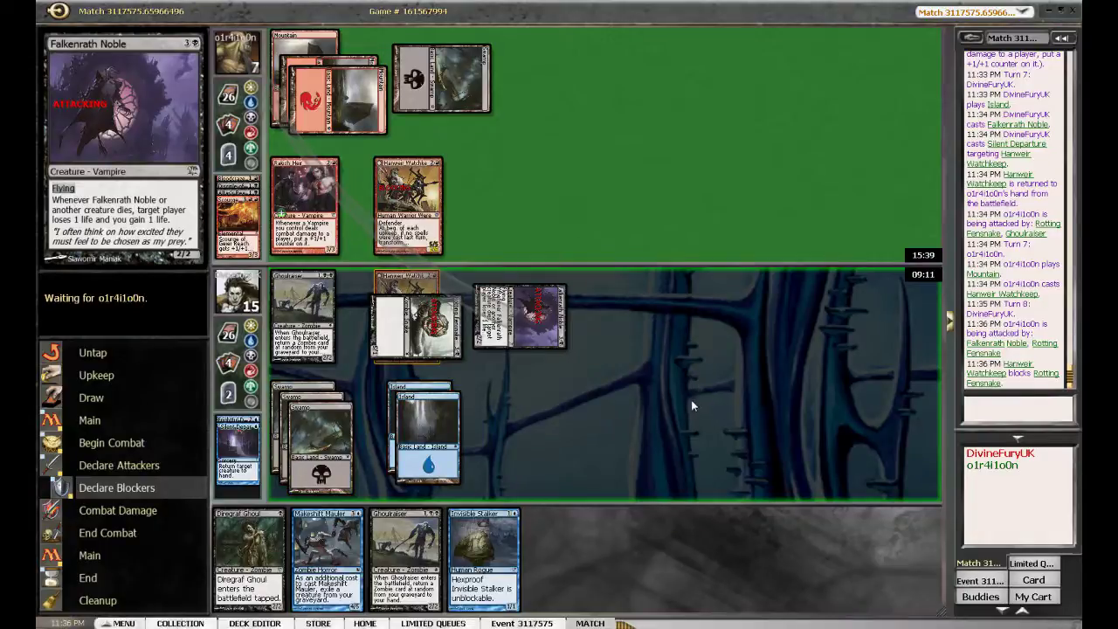
Aim both Falkenrath Noble triggers at the opponent and resolve them, leaving them at 3
{"action": "left_click", "coordinate": [585, 310]}
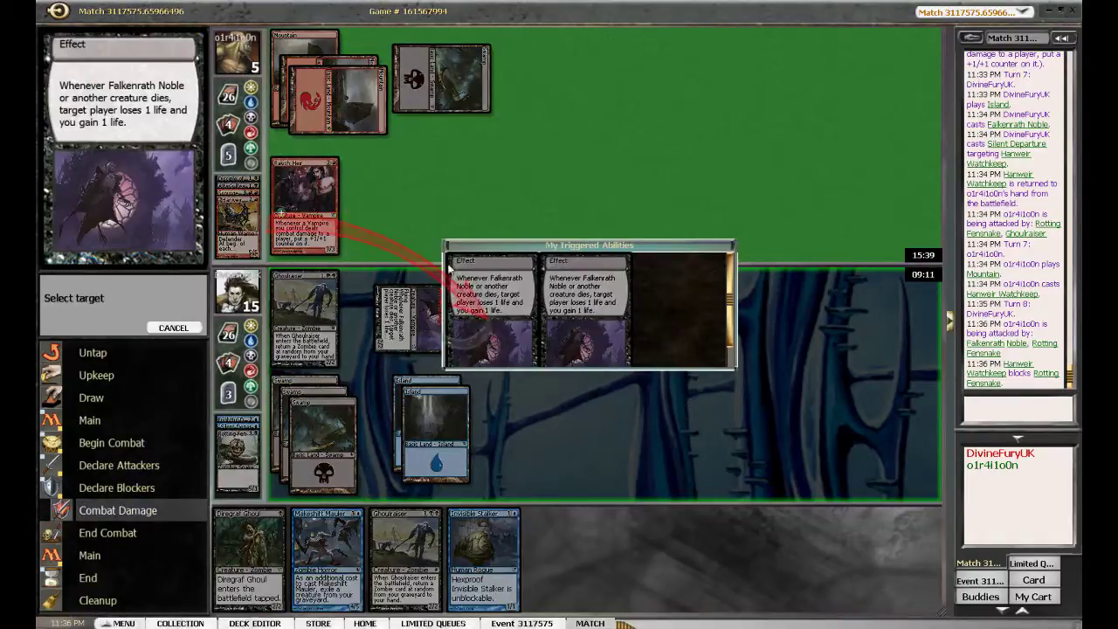
{"action": "left_click", "coordinate": [236, 55]}
{"action": "left_click", "coordinate": [585, 310]}
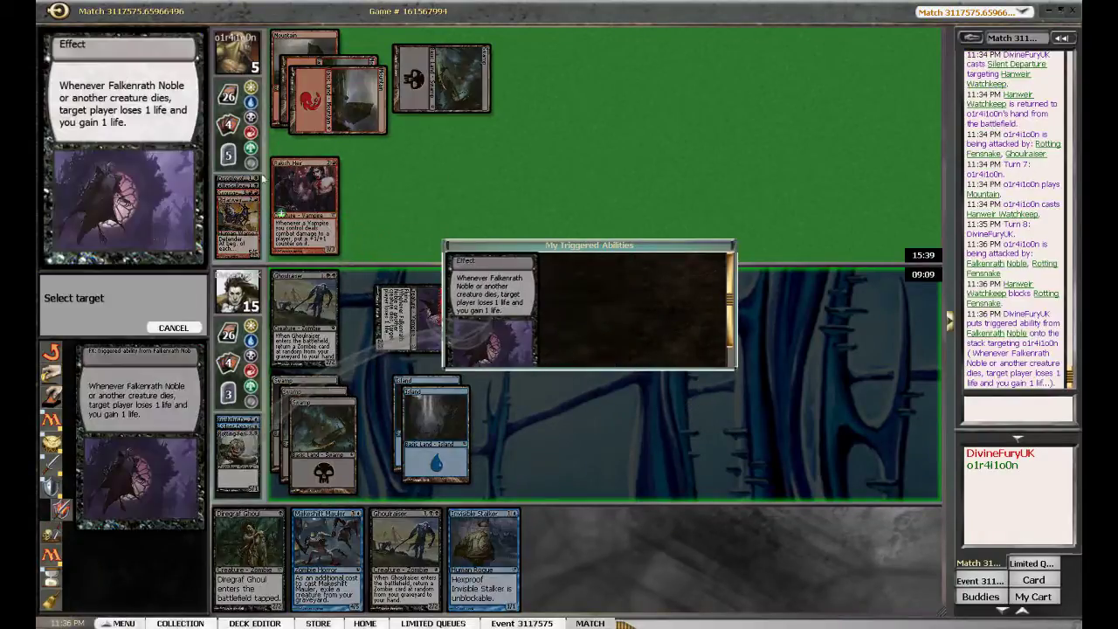
{"action": "left_click", "coordinate": [236, 54]}
{"action": "key", "text": "F2"}
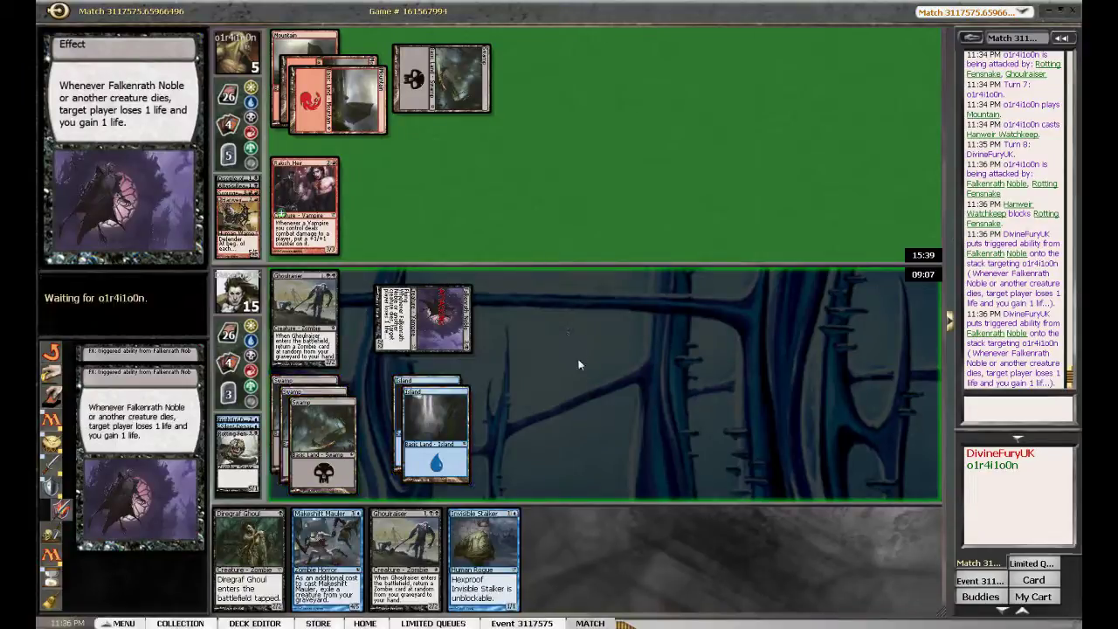
{"action": "key", "text": "F2"}
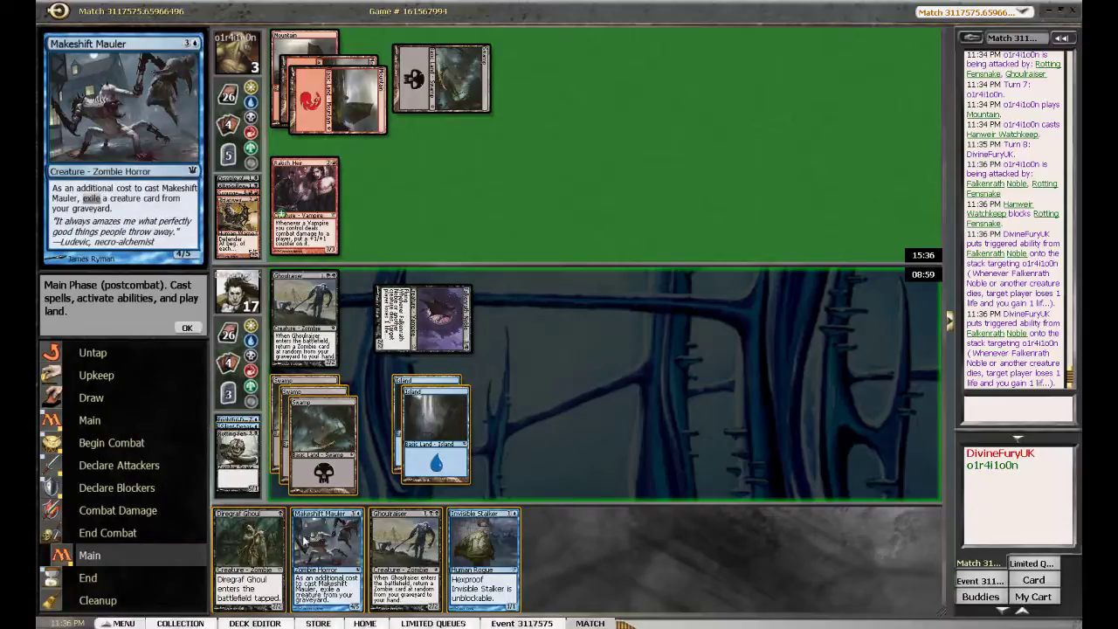
Cast Makeshift Mauler with an Island, two Swamps and exiled Rotting Fensnake, then Diregraf Ghoul
{"action": "double_click", "coordinate": [336, 543]}
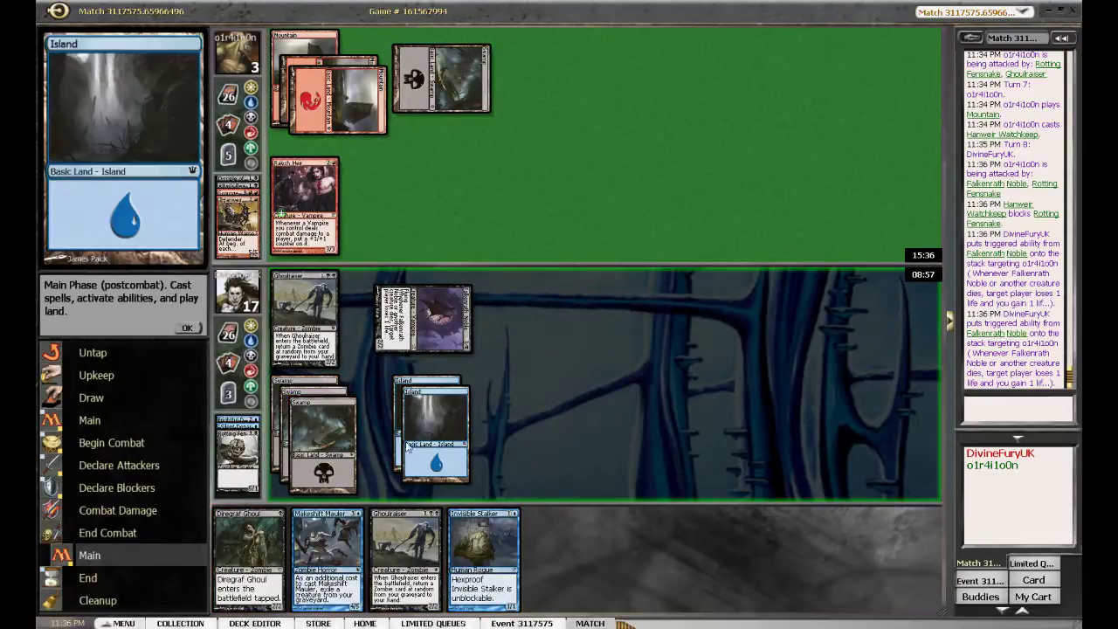
{"action": "left_click", "coordinate": [433, 418]}
{"action": "left_click", "coordinate": [339, 434]}
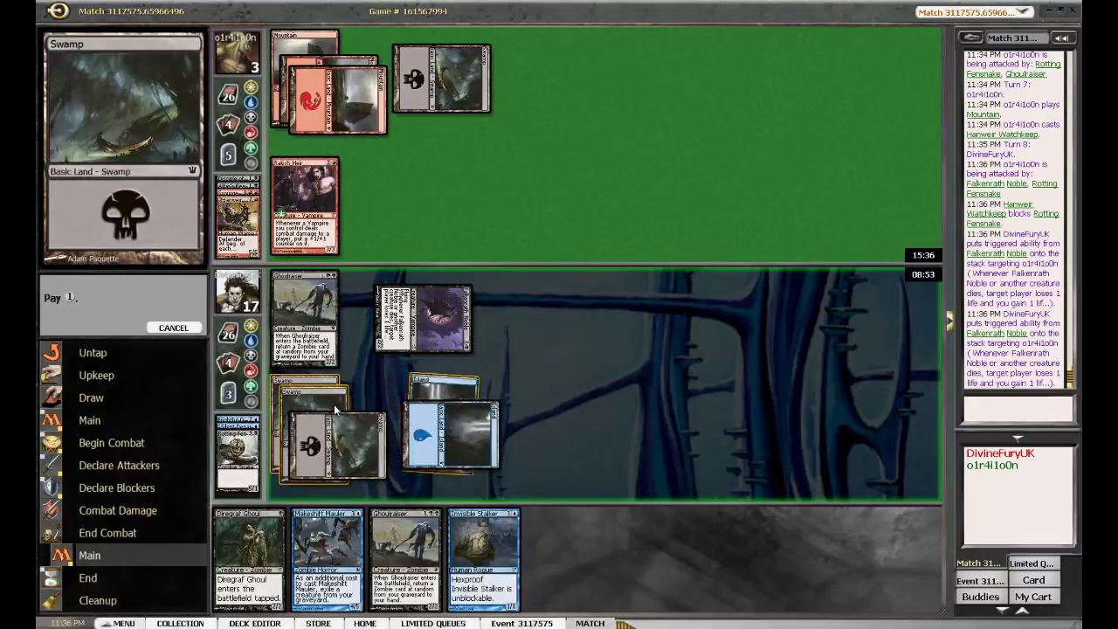
{"action": "left_click", "coordinate": [323, 437]}
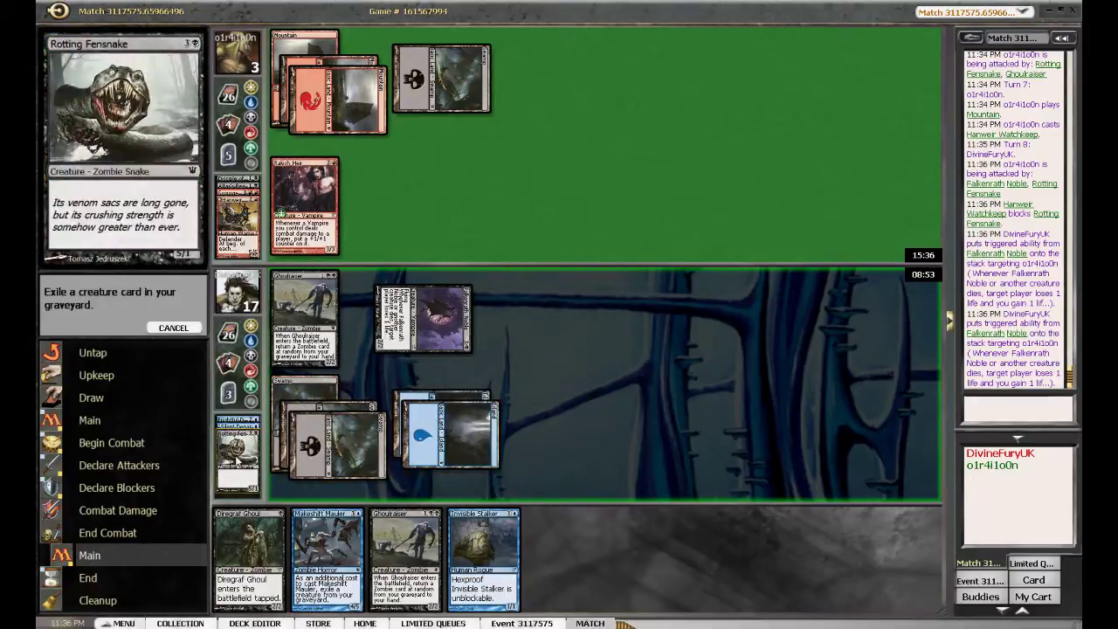
{"action": "left_click", "coordinate": [238, 450]}
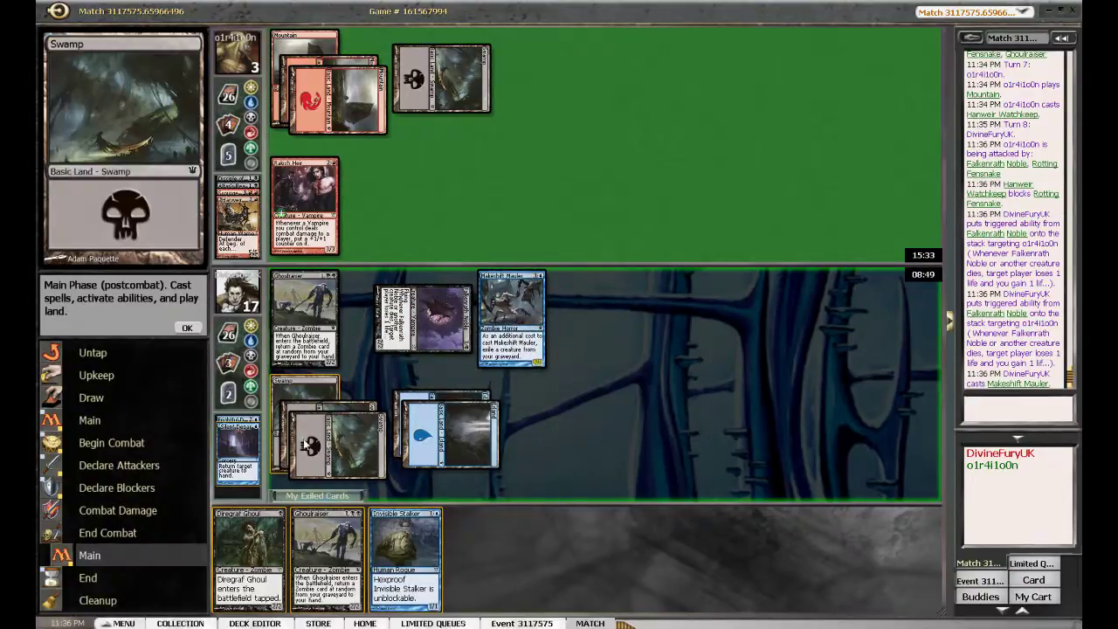
{"action": "left_click", "coordinate": [321, 391]}
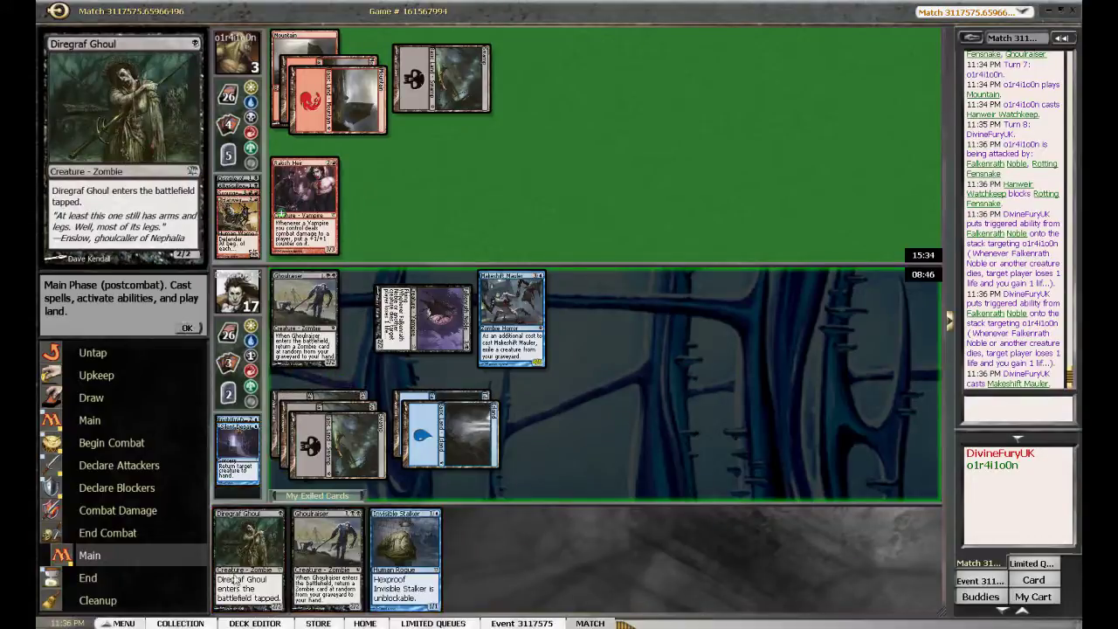
{"action": "left_click", "coordinate": [249, 555]}
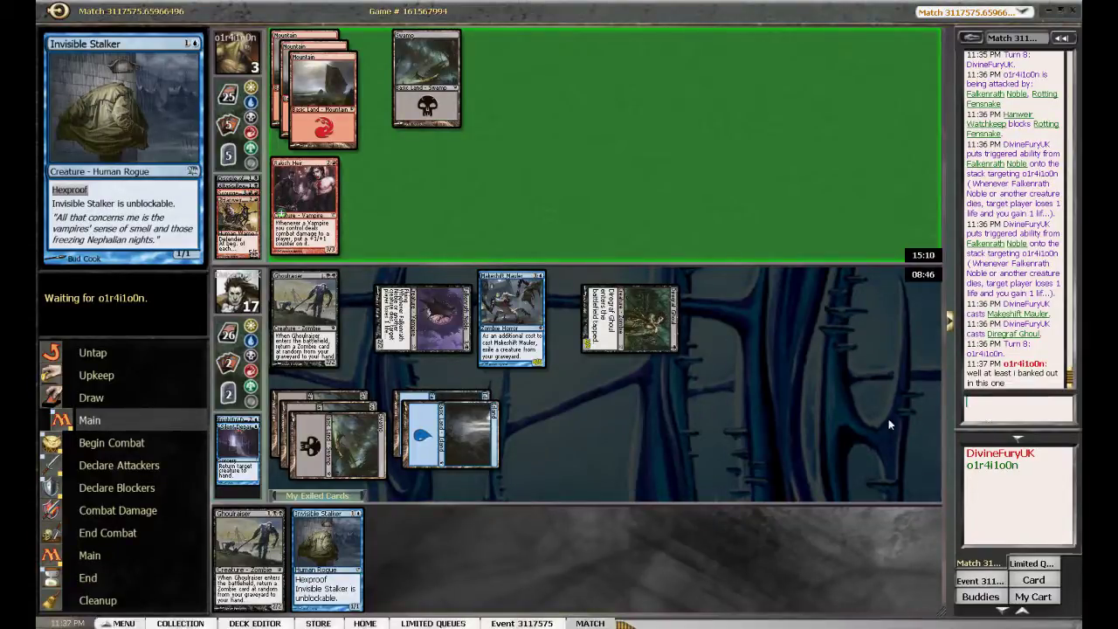
{"action": "type", "text": "ok friend"}
Send the chat replies 'ok friend' and 'nice!' while waiting for turn 9
{"action": "key", "text": "Return"}
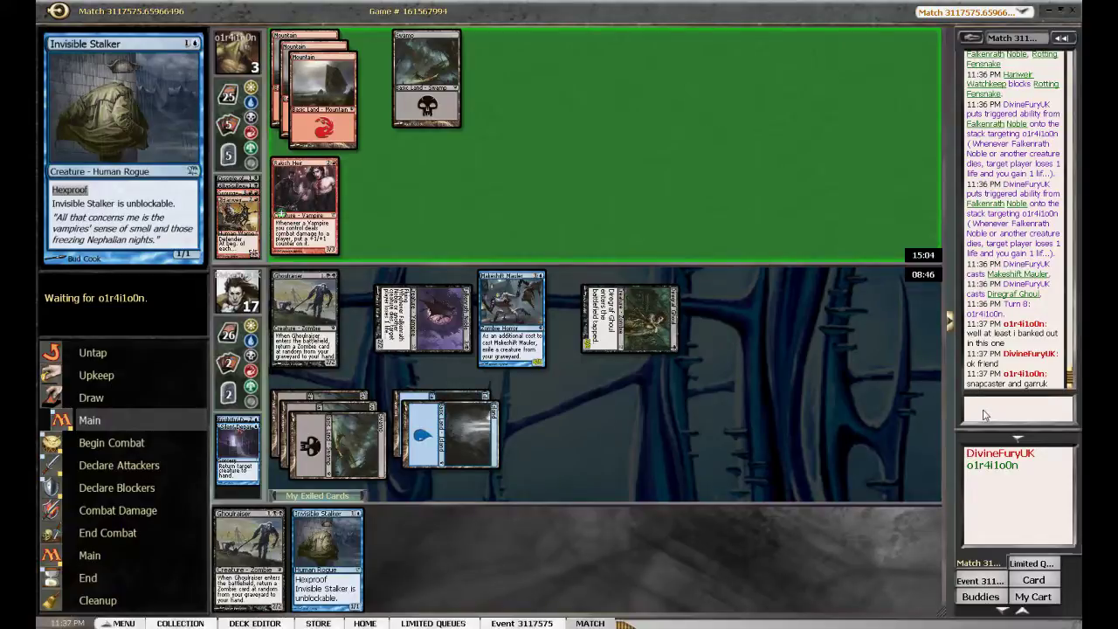
{"action": "type", "text": "nice!"}
{"action": "key", "text": "Return"}
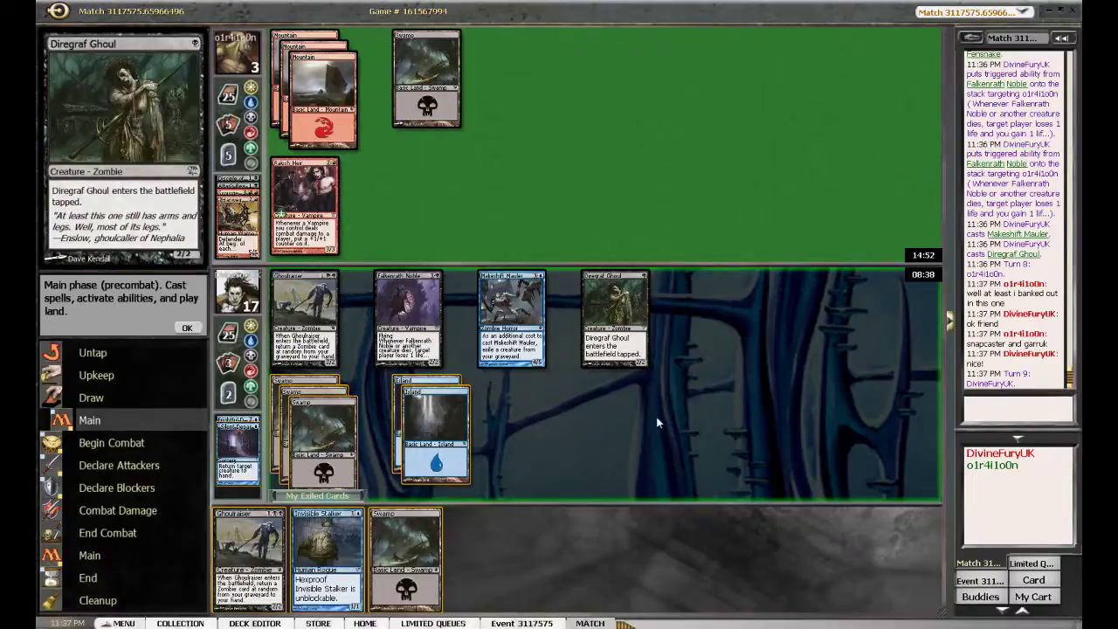
Play a Swamp and attack with Falkenrath Noble and Makeshift Mauler
{"action": "double_click", "coordinate": [406, 559]}
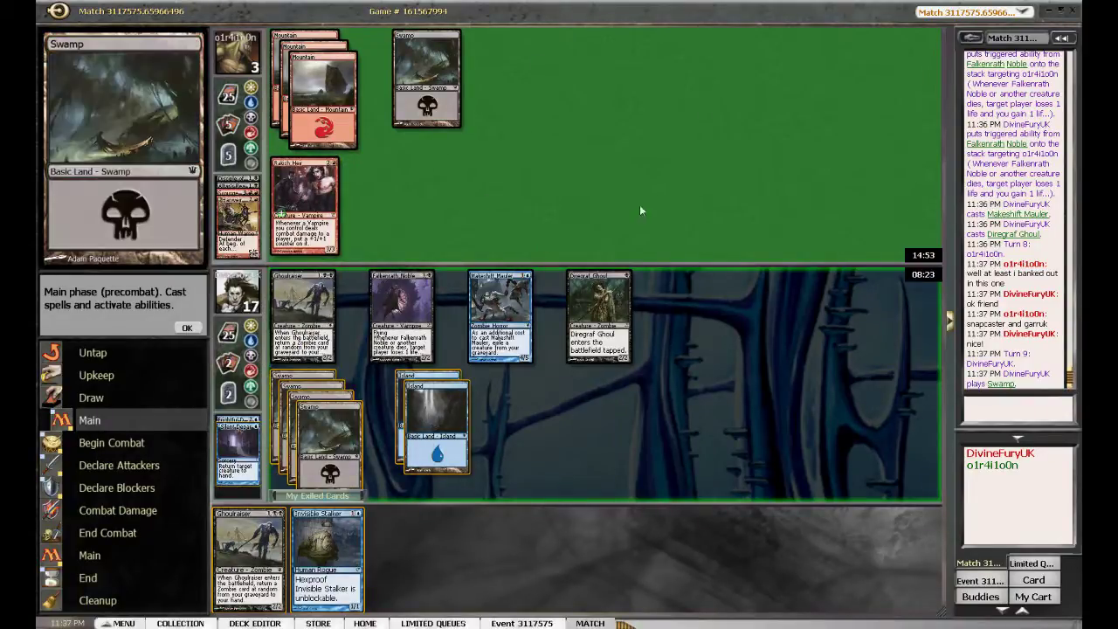
{"action": "key", "text": "F2"}
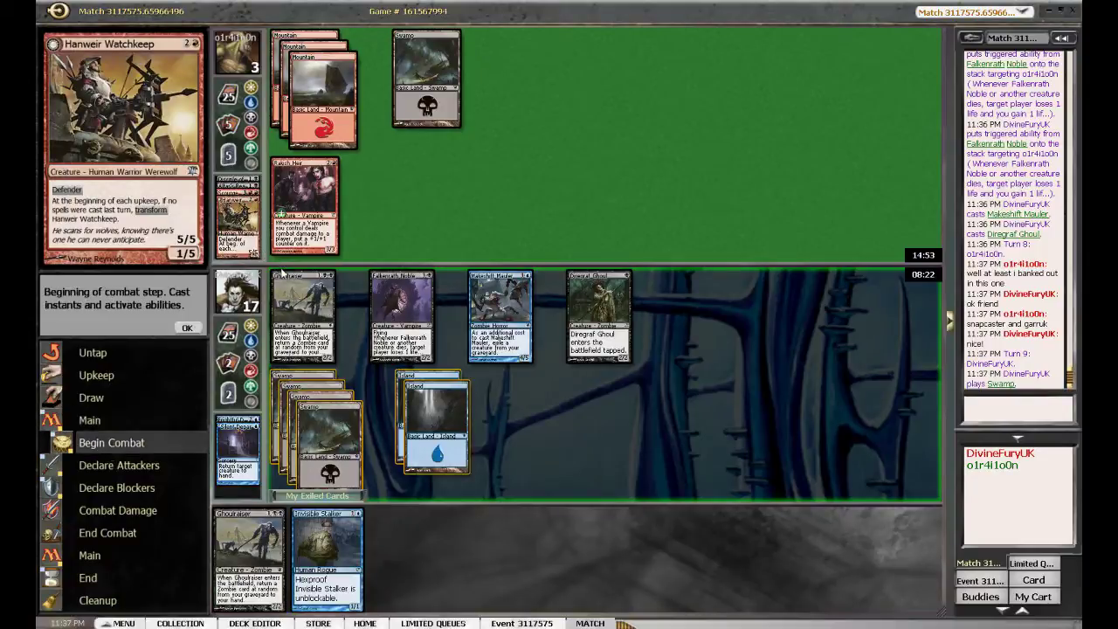
{"action": "key", "text": "F2"}
{"action": "left_click", "coordinate": [411, 304]}
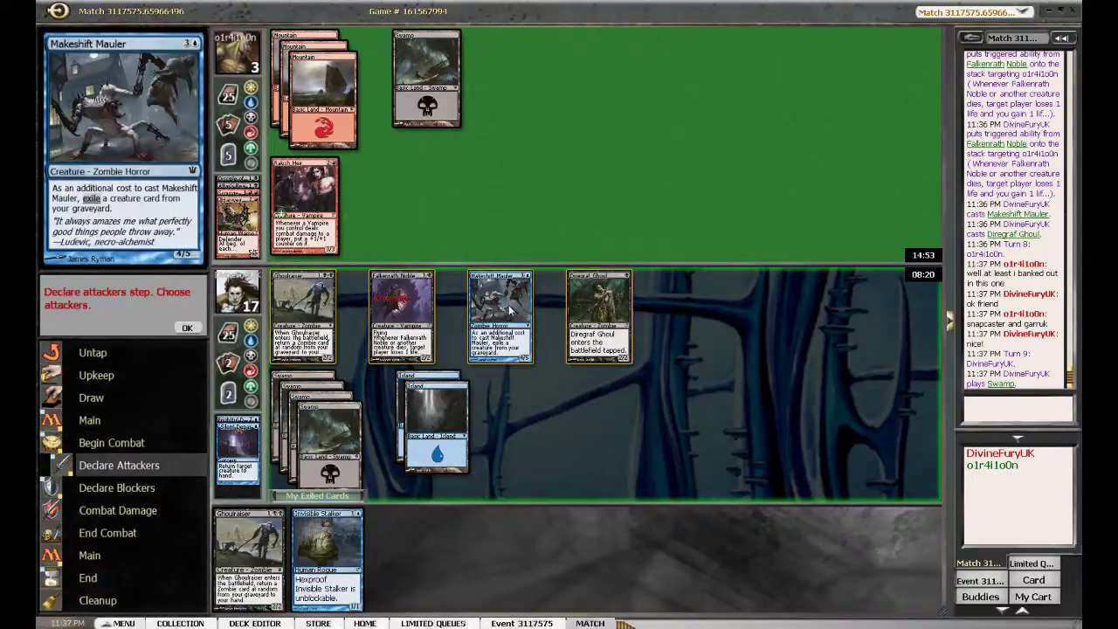
{"action": "left_click", "coordinate": [509, 304]}
{"action": "key", "text": "F2"}
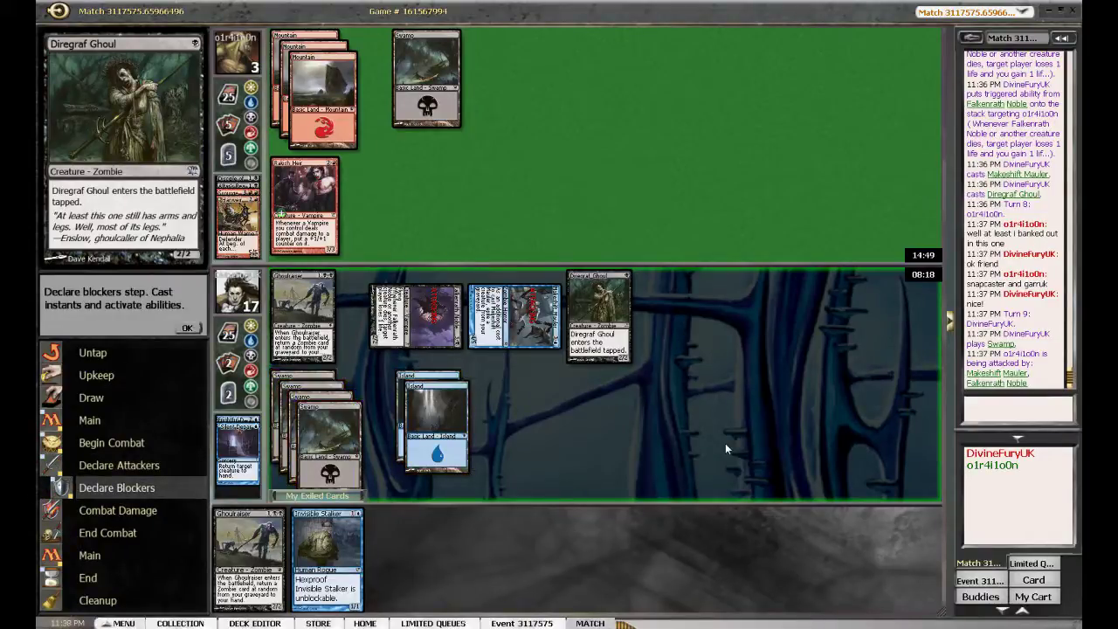
Draw extra cards (two Islands, Butcher's Cleaver, a Swamp) after the game ends
{"action": "left_click", "coordinate": [125, 317]}
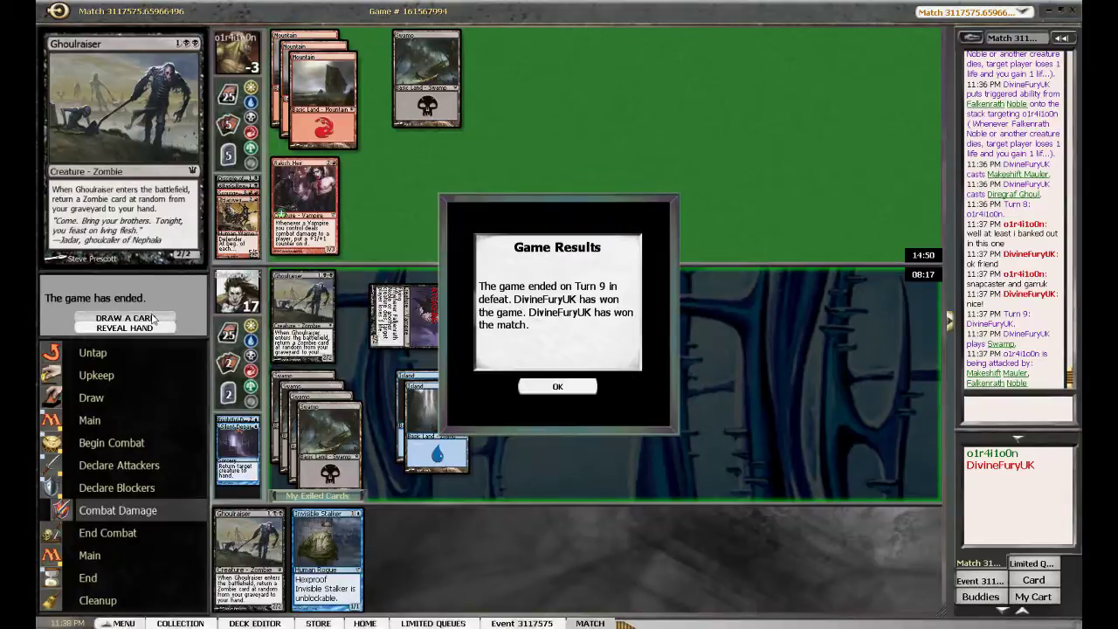
{"action": "left_click", "coordinate": [155, 318]}
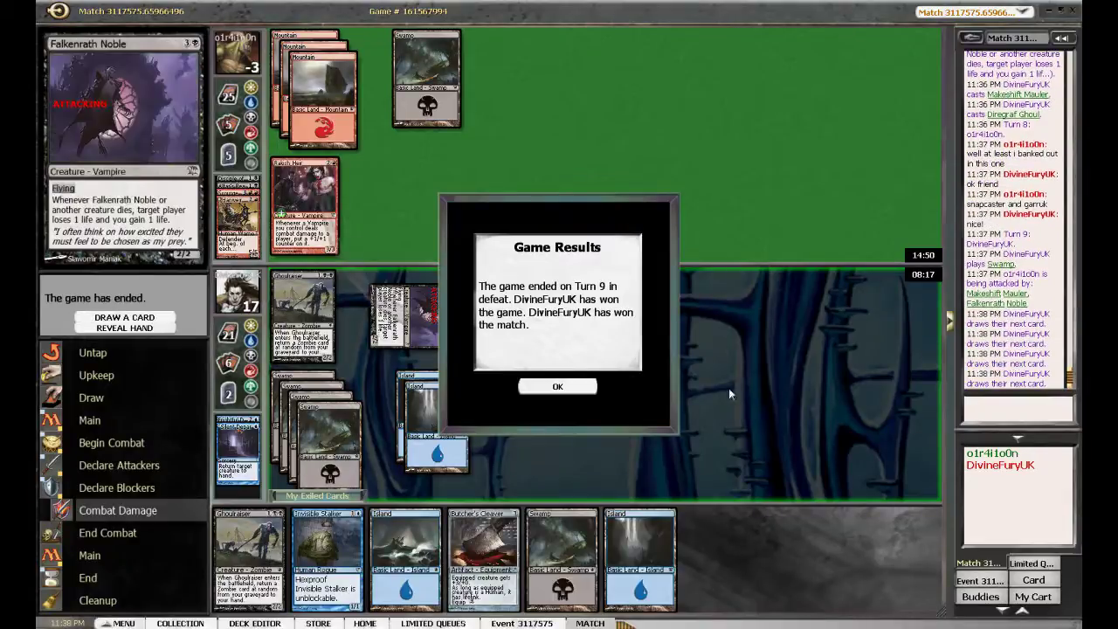